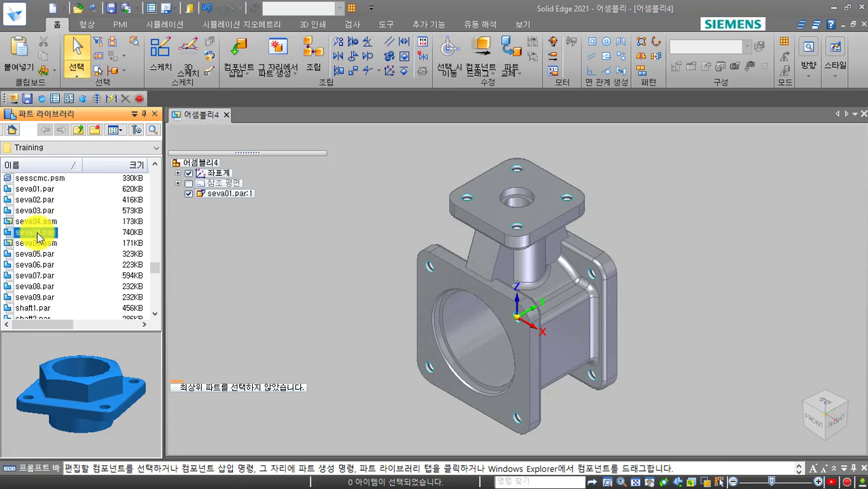
- Place the part seva04.par from the Training library folder into the assembly beside seva01.par
{"action": "left_click", "coordinate": [44, 222]}
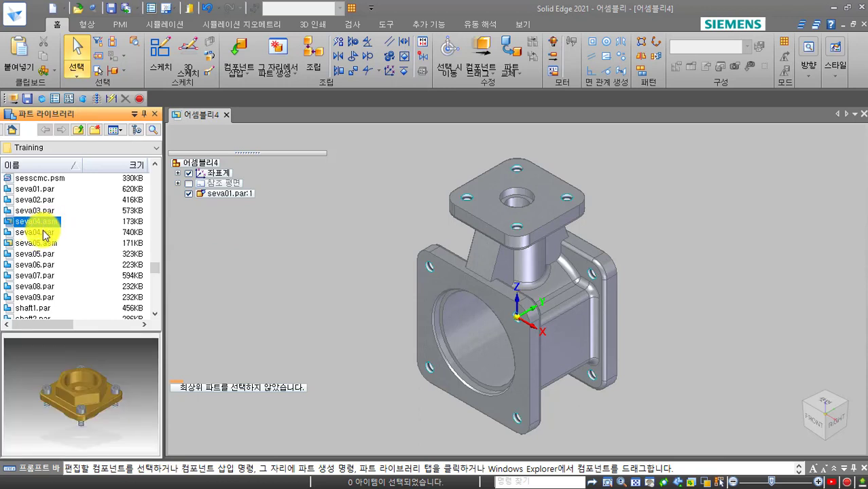
{"action": "left_click", "coordinate": [45, 233]}
{"action": "left_click", "coordinate": [45, 223]}
{"action": "left_click", "coordinate": [47, 234]}
{"action": "left_click", "coordinate": [44, 222]}
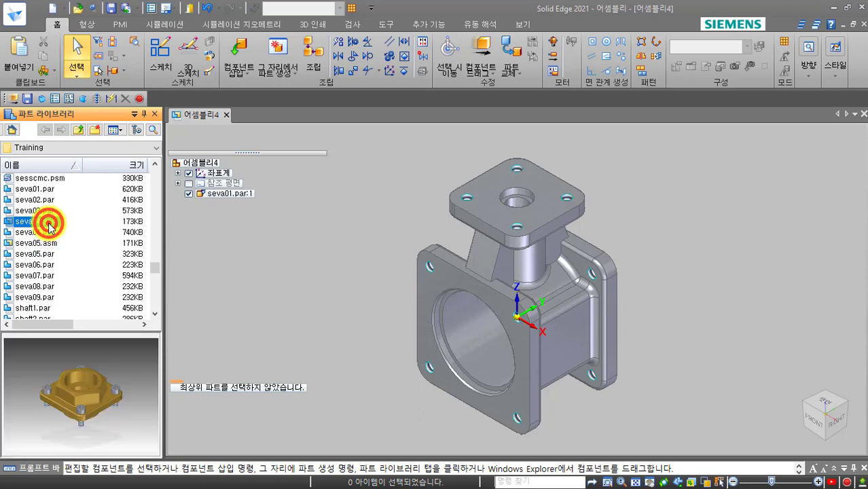
{"action": "left_click", "coordinate": [45, 233]}
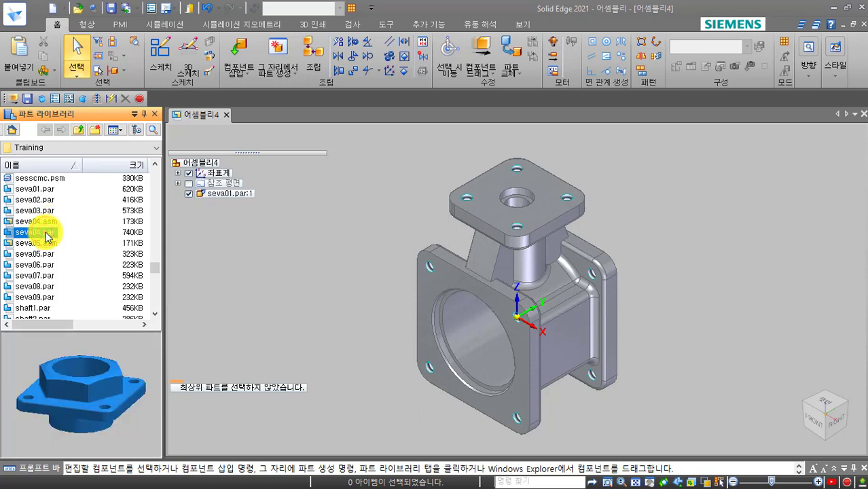
{"action": "left_click_drag", "start_coordinate": [46, 235], "coordinate": [349, 331]}
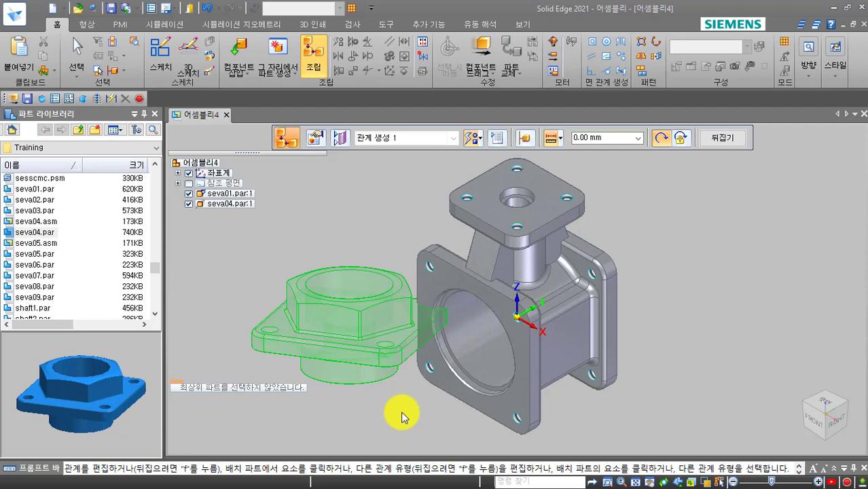
{"action": "left_click_drag", "start_coordinate": [296, 32], "coordinate": [296, 33]}
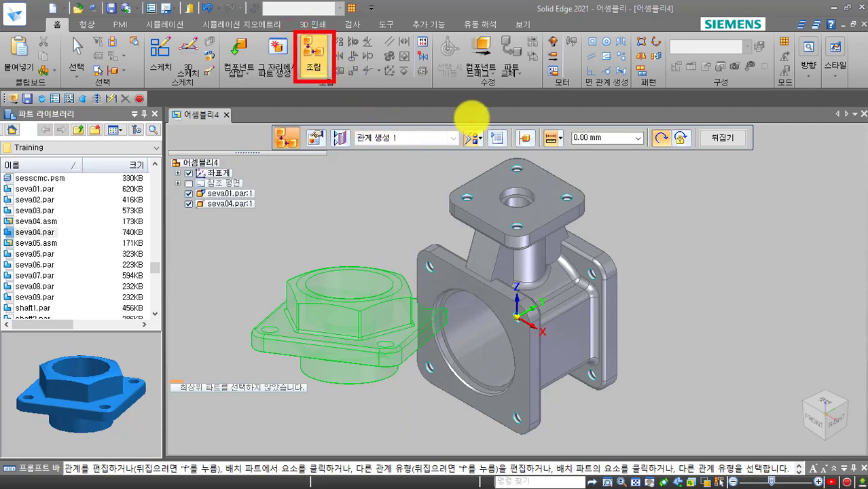
{"action": "left_click", "coordinate": [470, 102]}
{"action": "left_click", "coordinate": [462, 113]}
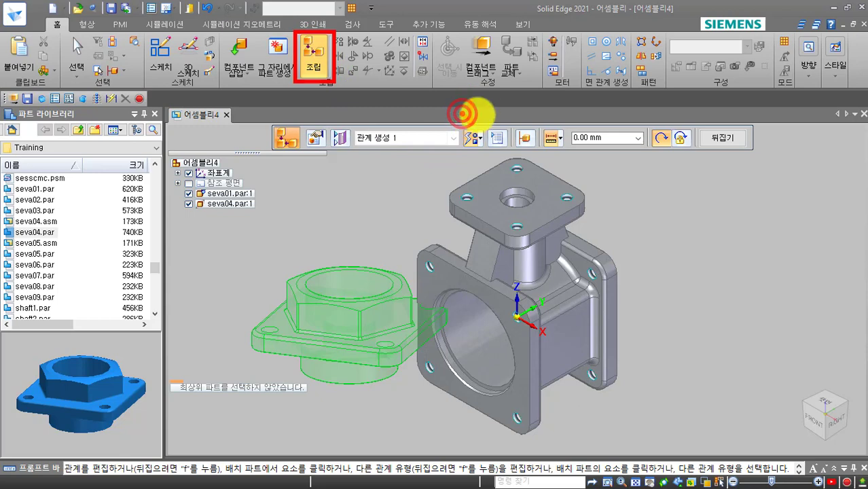
{"action": "mouse_move", "coordinate": [345, 80]}
{"action": "left_mouse_down"}
{"action": "mouse_move", "coordinate": [368, 81]}
{"action": "mouse_move", "coordinate": [413, 54]}
{"action": "mouse_move", "coordinate": [387, 27]}
{"action": "mouse_move", "coordinate": [343, 37]}
{"action": "mouse_move", "coordinate": [342, 79]}
{"action": "left_mouse_up"}
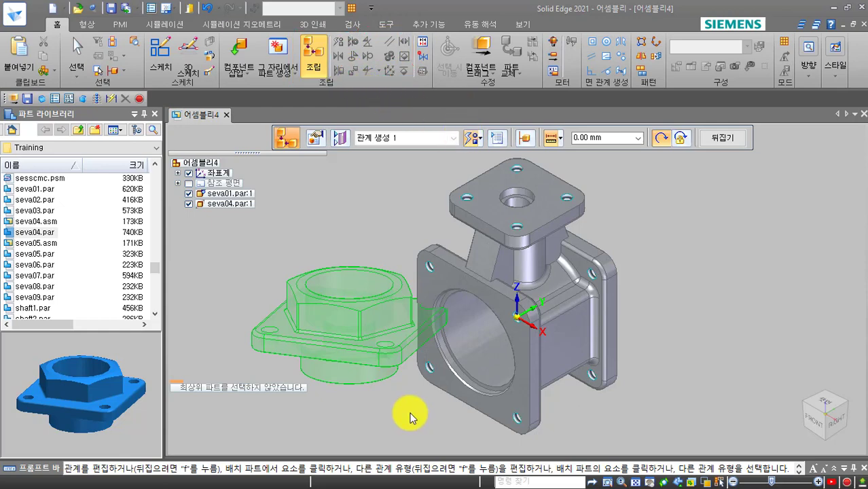
- Choose Mate as the relationship type for positioning seva04.par
{"action": "left_click", "coordinate": [470, 139]}
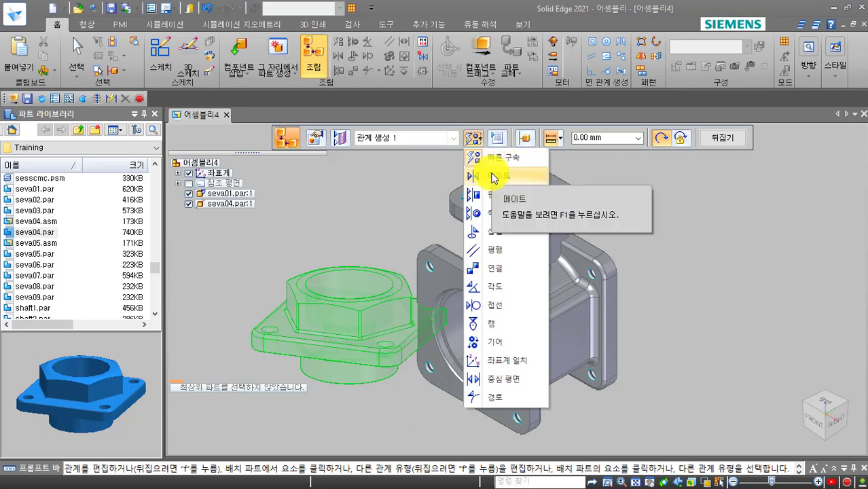
{"action": "left_click", "coordinate": [497, 178]}
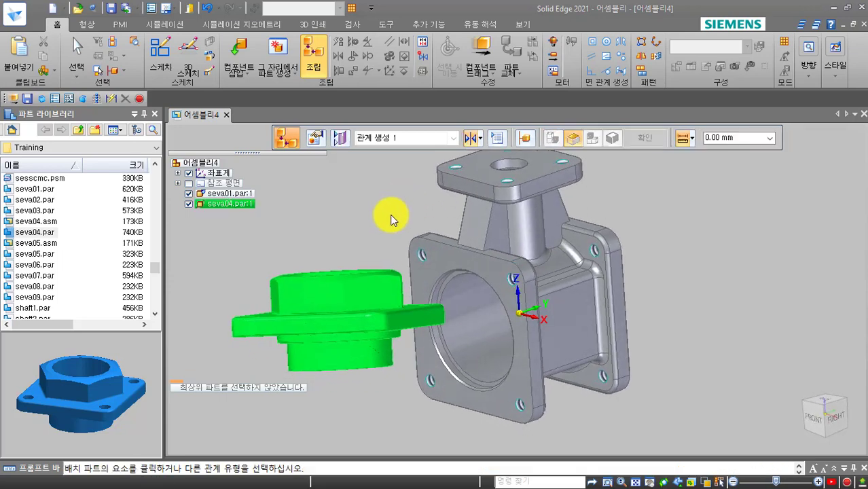
{"action": "left_click", "coordinate": [364, 294]}
{"action": "mouse_move", "coordinate": [318, 307]}
{"action": "left_mouse_down"}
{"action": "mouse_move", "coordinate": [362, 293]}
{"action": "mouse_move", "coordinate": [331, 313]}
{"action": "left_mouse_up"}
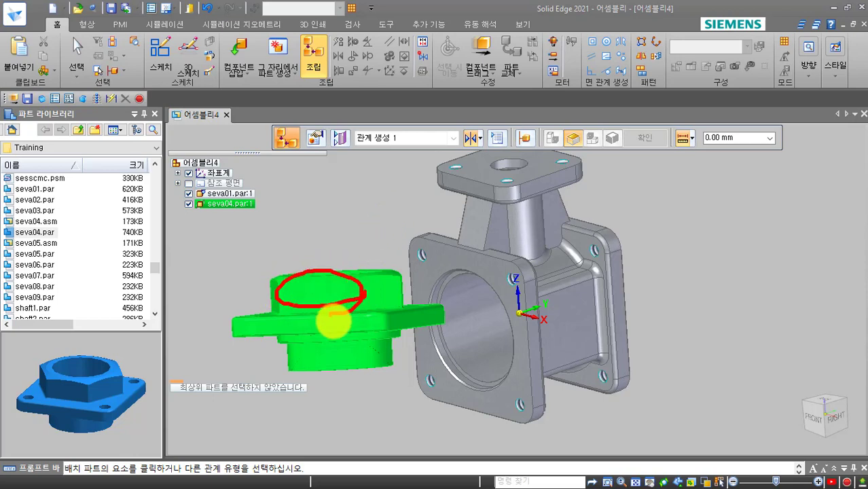
{"action": "mouse_move", "coordinate": [354, 384]}
{"action": "left_mouse_down"}
{"action": "mouse_move", "coordinate": [310, 390]}
{"action": "mouse_move", "coordinate": [365, 341]}
{"action": "mouse_move", "coordinate": [349, 386]}
{"action": "left_mouse_up"}
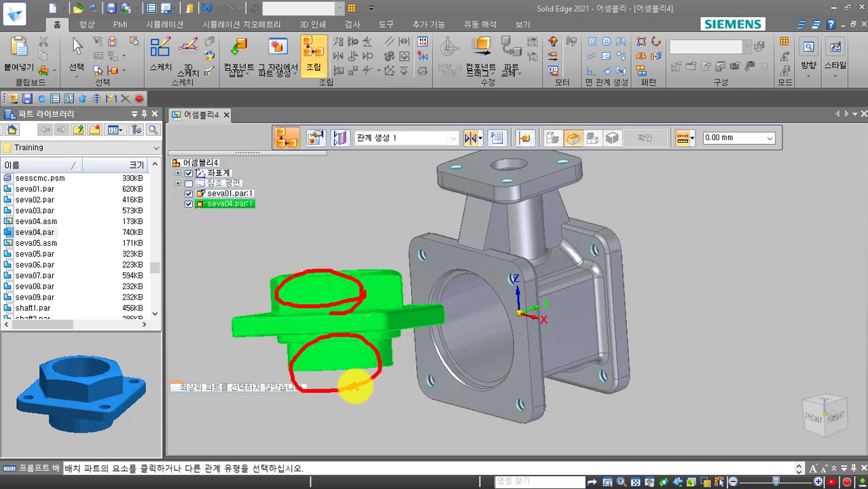
{"action": "left_click", "coordinate": [335, 350]}
{"action": "mouse_move", "coordinate": [335, 350]}
{"action": "left_mouse_down"}
{"action": "mouse_move", "coordinate": [350, 368]}
{"action": "mouse_move", "coordinate": [435, 336]}
{"action": "mouse_move", "coordinate": [463, 355]}
{"action": "left_mouse_up"}
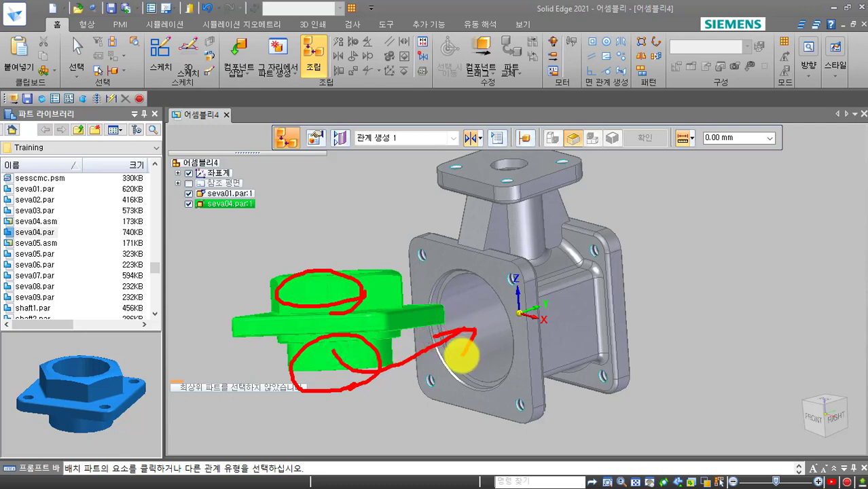
{"action": "left_click_drag", "start_coordinate": [427, 330], "coordinate": [385, 334]}
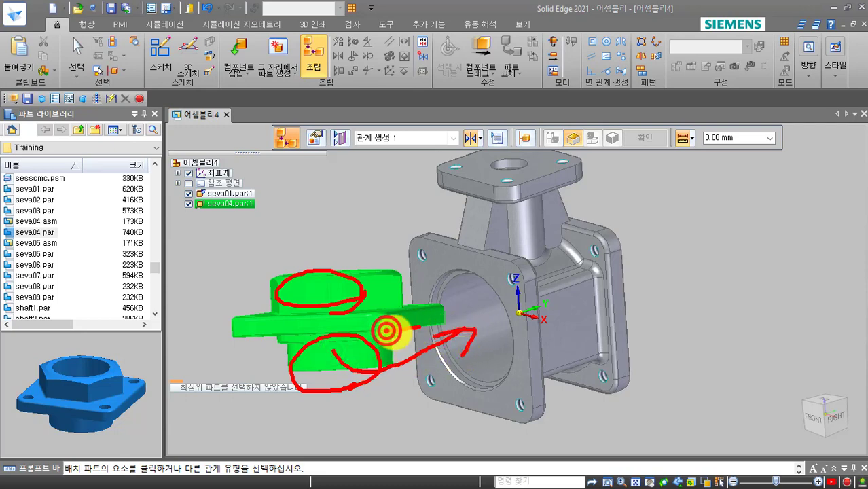
{"action": "left_click_drag", "start_coordinate": [525, 284], "coordinate": [525, 333]}
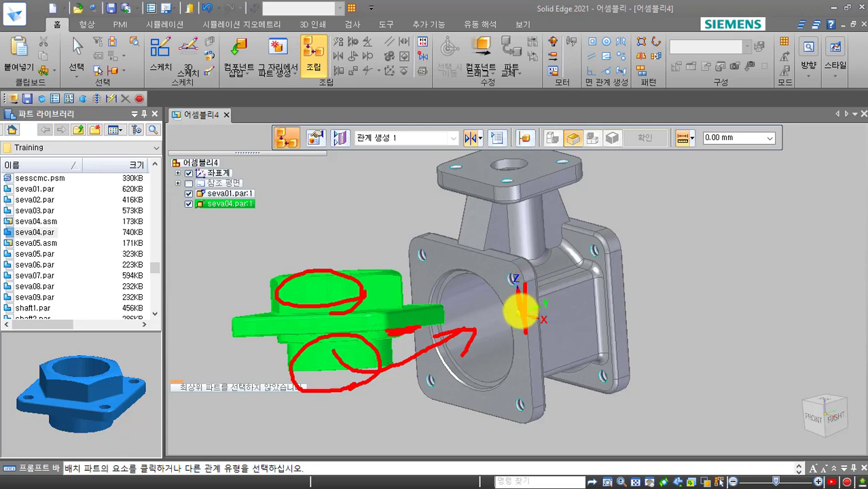
{"action": "key", "text": "Escape"}
- Mate the underside of the seva04.par flange with the front flange face of seva01.par
{"action": "middle_click_drag", "start_coordinate": [368, 234], "coordinate": [392, 309]}
{"action": "left_click", "coordinate": [392, 309]}
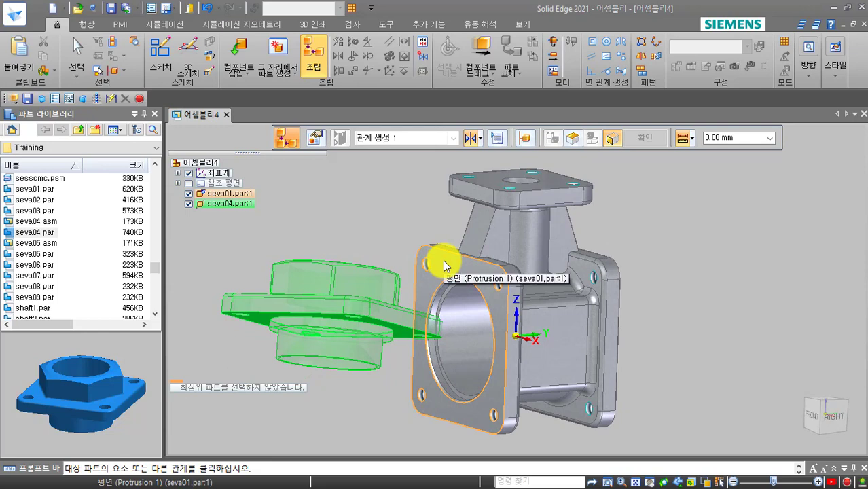
{"action": "left_click", "coordinate": [445, 265]}
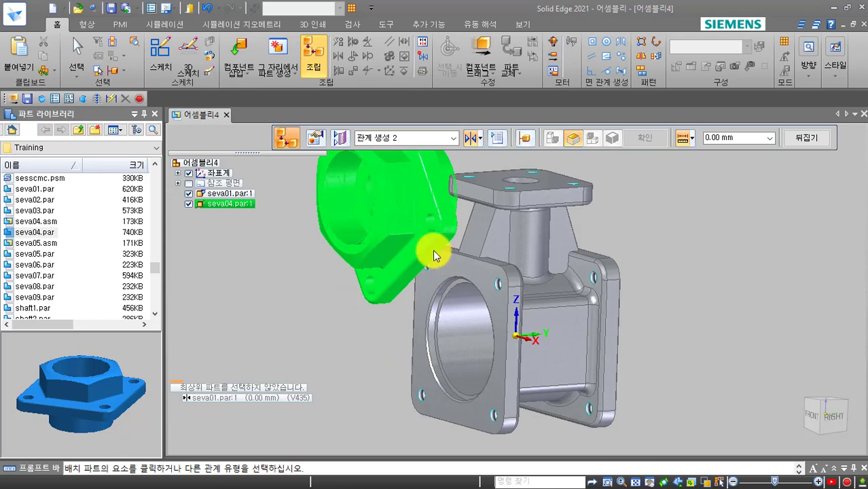
- Try the flipped orientation of the mate on seva04.par and return it to its original direction
{"action": "left_click", "coordinate": [805, 139]}
{"action": "left_click", "coordinate": [805, 139]}
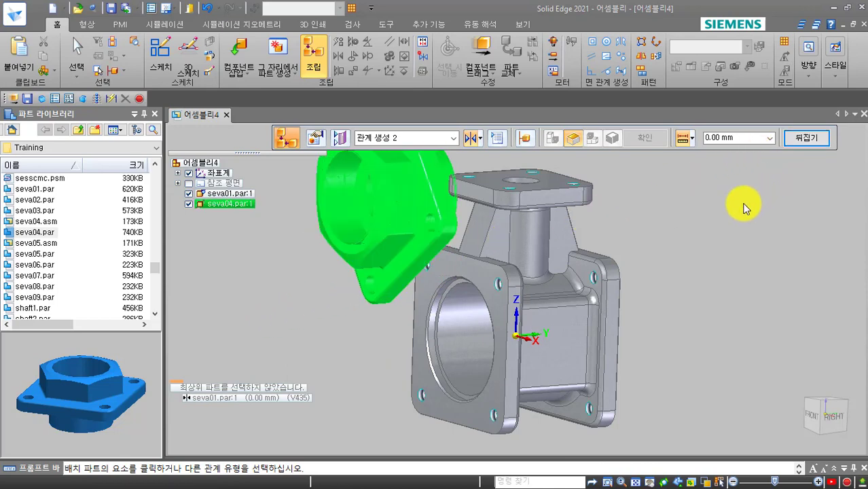
{"action": "key", "text": "Tab"}
{"action": "key", "text": "Tab"}
{"action": "key", "text": "Tab"}
{"action": "key", "text": "Tab"}
- Move seva04.par along the mated face with Drag Component, testing its remaining freedom from the front and right views
{"action": "left_click", "coordinate": [179, 387]}
{"action": "left_click", "coordinate": [485, 48]}
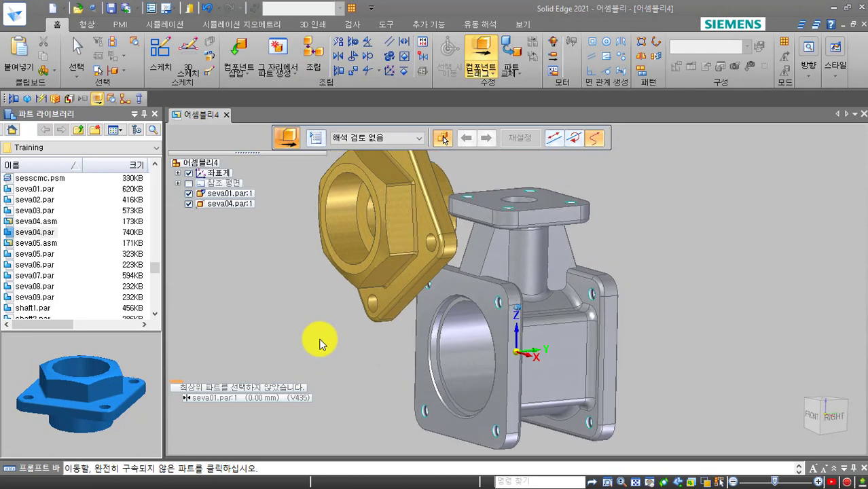
{"action": "left_click", "coordinate": [371, 269]}
{"action": "left_click_drag", "start_coordinate": [340, 308], "coordinate": [422, 308]}
{"action": "key", "text": "ctrl+f"}
{"action": "left_click_drag", "start_coordinate": [503, 309], "coordinate": [419, 347]}
{"action": "key", "text": "ctrl+r"}
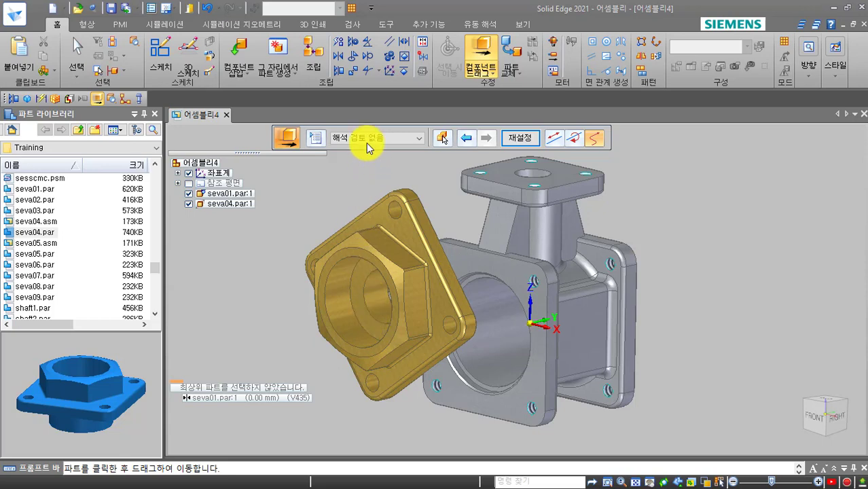
- Add a planar align relationship between the side face of the seva04.par flange and the matching side of seva01.par's front flange
{"action": "left_click", "coordinate": [340, 72]}
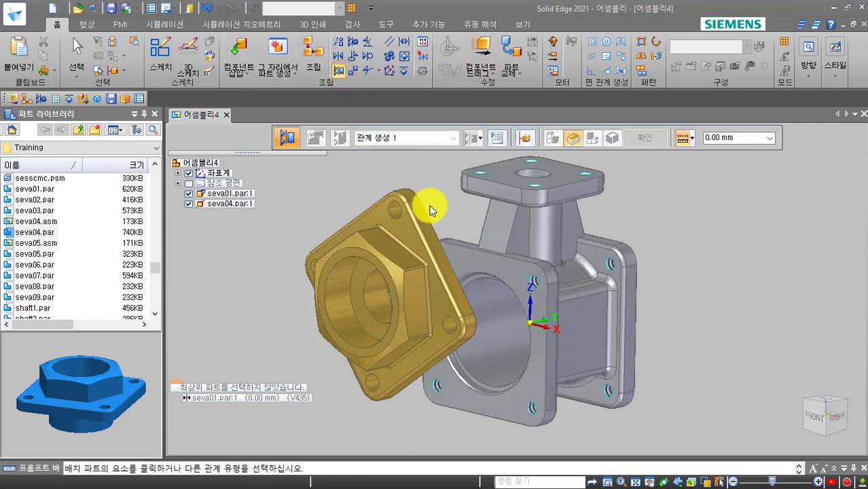
{"action": "left_click", "coordinate": [431, 231]}
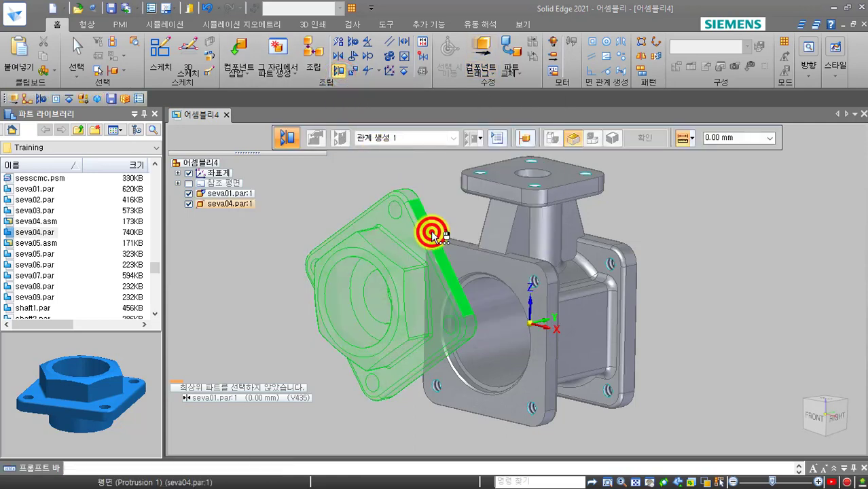
{"action": "left_click", "coordinate": [551, 356]}
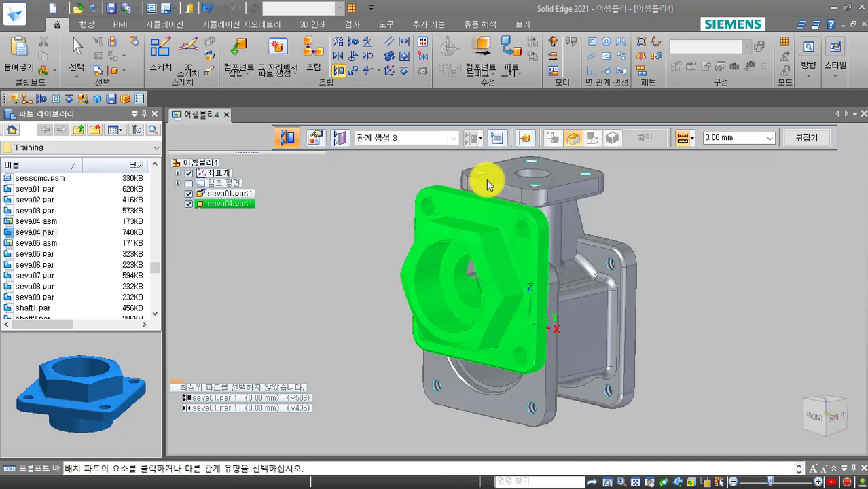
- Planar-align the upper edge face of the seva04.par flange with the top face of seva01.par's front flange
{"action": "left_click", "coordinate": [478, 197]}
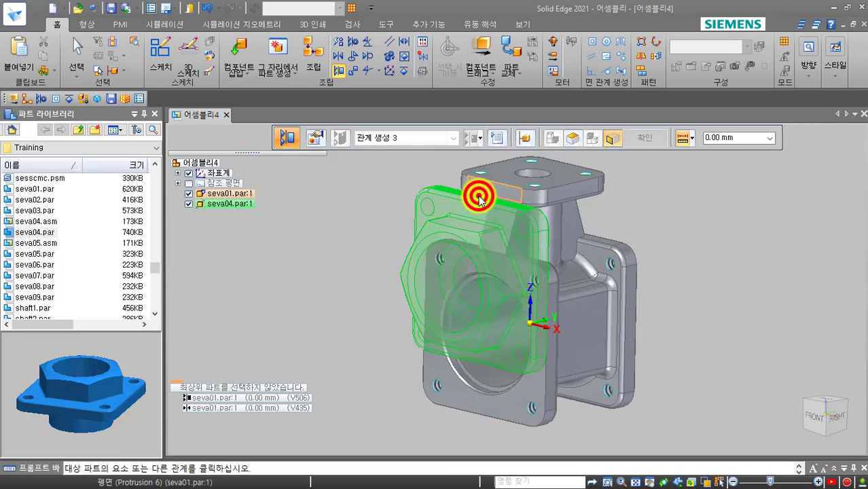
{"action": "left_click", "coordinate": [465, 243]}
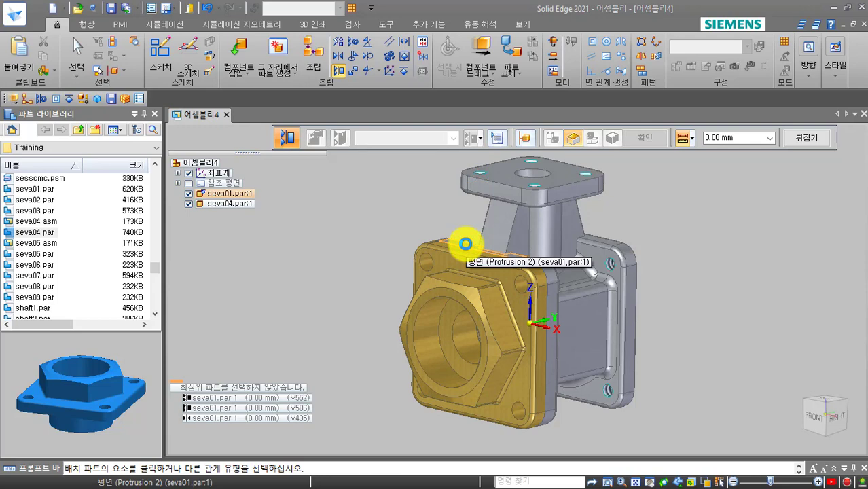
{"action": "key", "text": "Escape"}
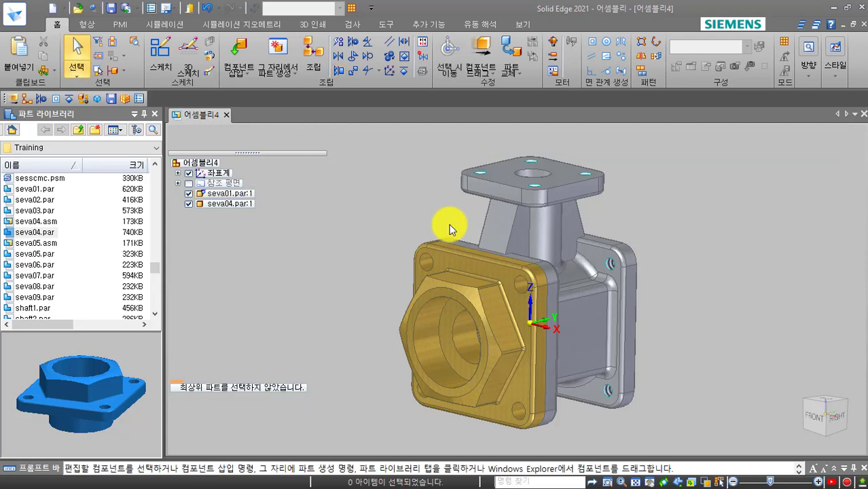
- Try to move seva04.par with Drag Component to test whether it is fully constrained
{"action": "left_click", "coordinate": [472, 53]}
{"action": "left_click", "coordinate": [461, 307]}
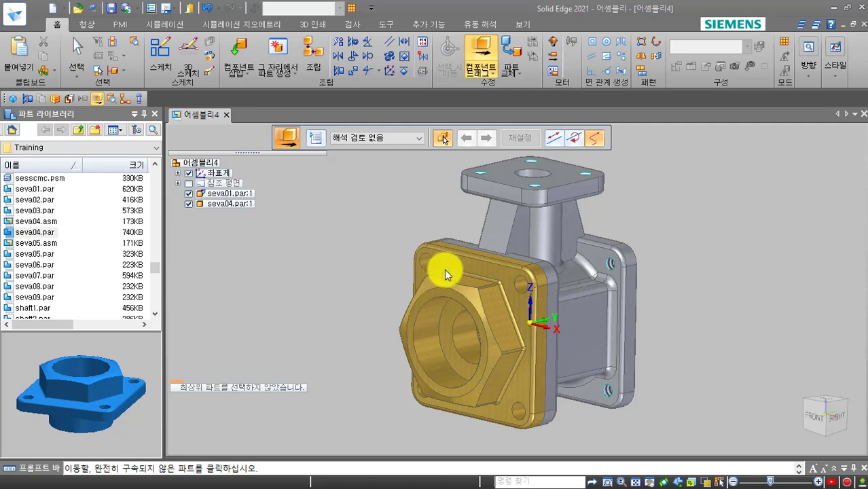
{"action": "key", "text": "Escape"}
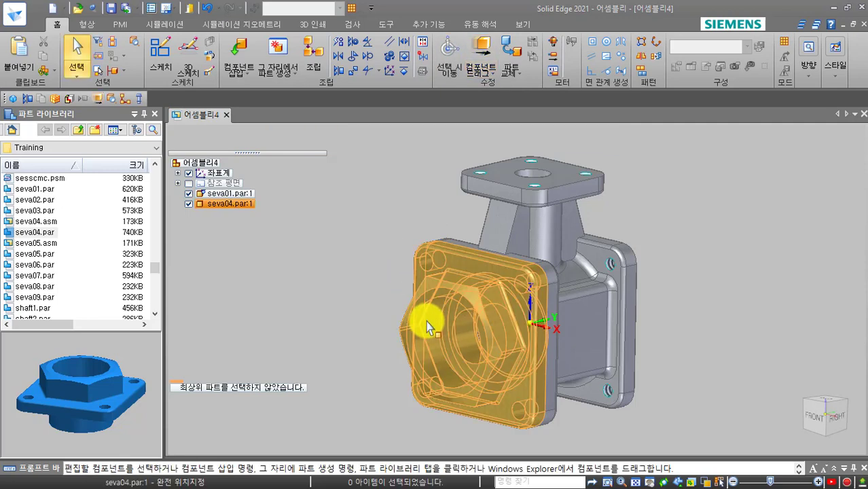
- Set the offset of the mate relationship between seva04.par and seva01.par to 100 mm
{"action": "left_click", "coordinate": [427, 322]}
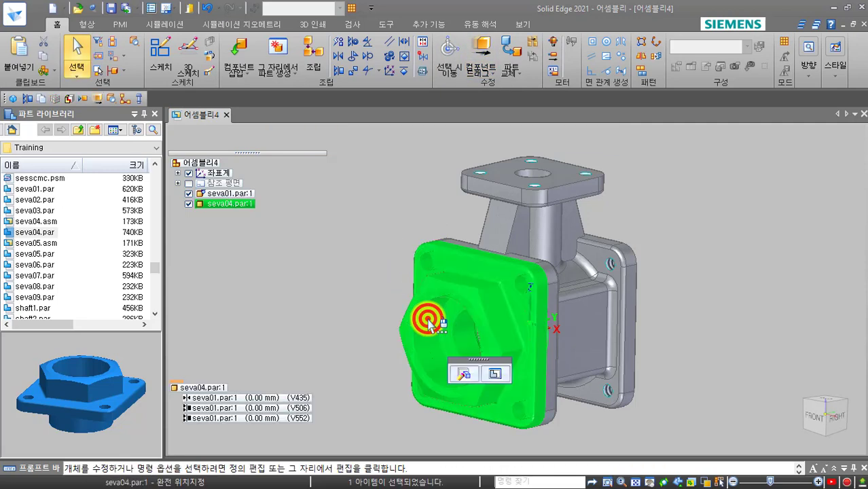
{"action": "left_click", "coordinate": [221, 401]}
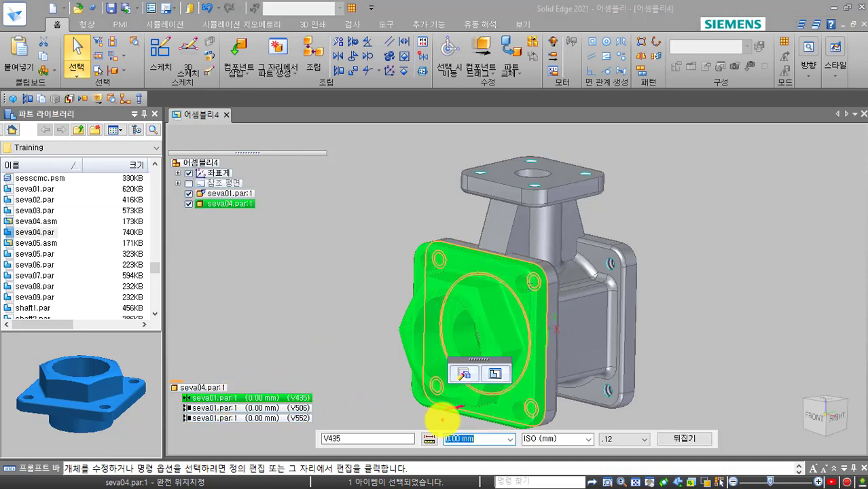
{"action": "left_click", "coordinate": [440, 420]}
{"action": "left_click_drag", "start_coordinate": [441, 420], "coordinate": [525, 456]}
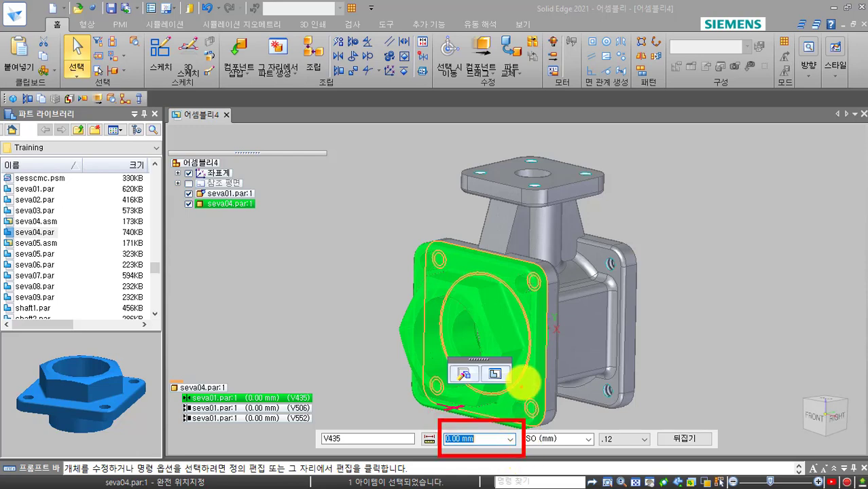
{"action": "left_click_drag", "start_coordinate": [527, 379], "coordinate": [501, 415]}
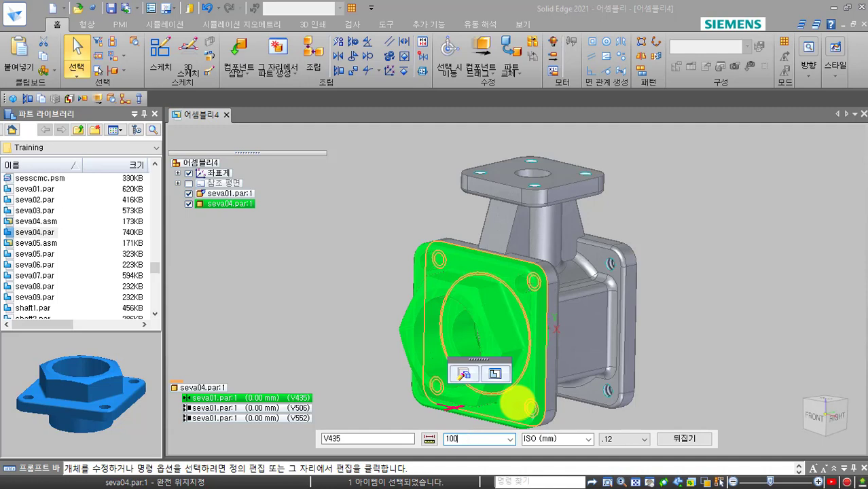
{"action": "key", "text": "Return"}
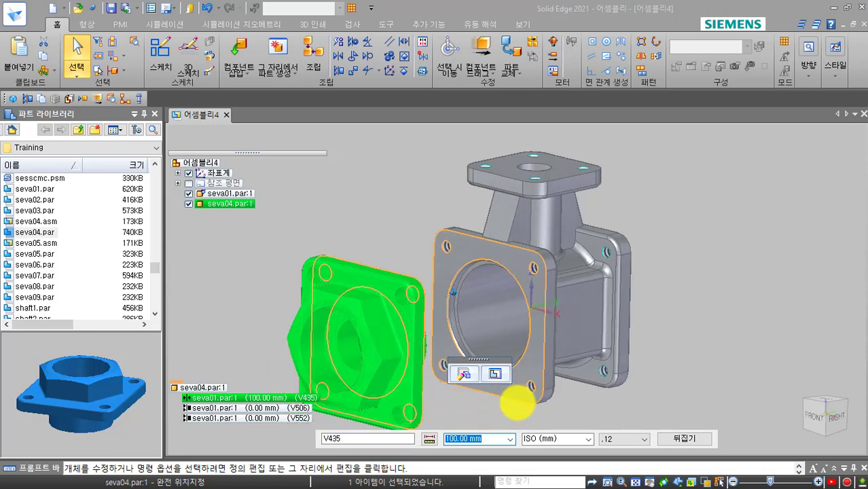
{"action": "middle_click_drag", "start_coordinate": [518, 403], "coordinate": [398, 329]}
{"action": "left_click", "coordinate": [476, 47]}
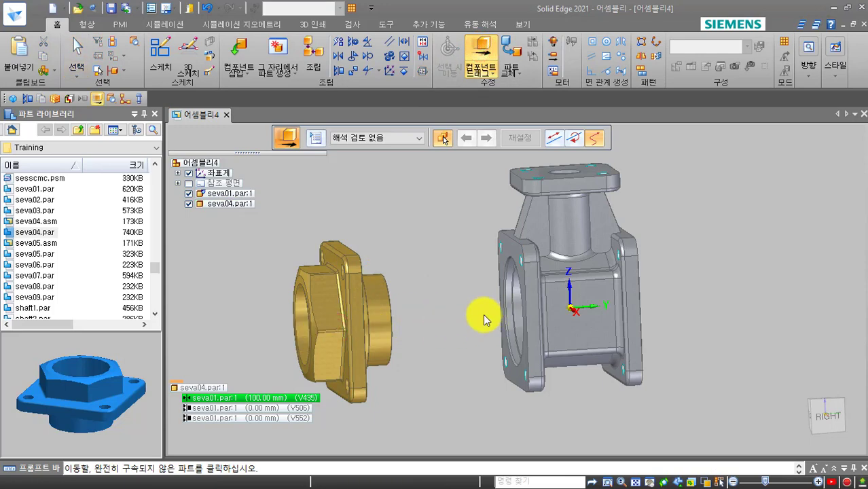
{"action": "key", "text": "Escape"}
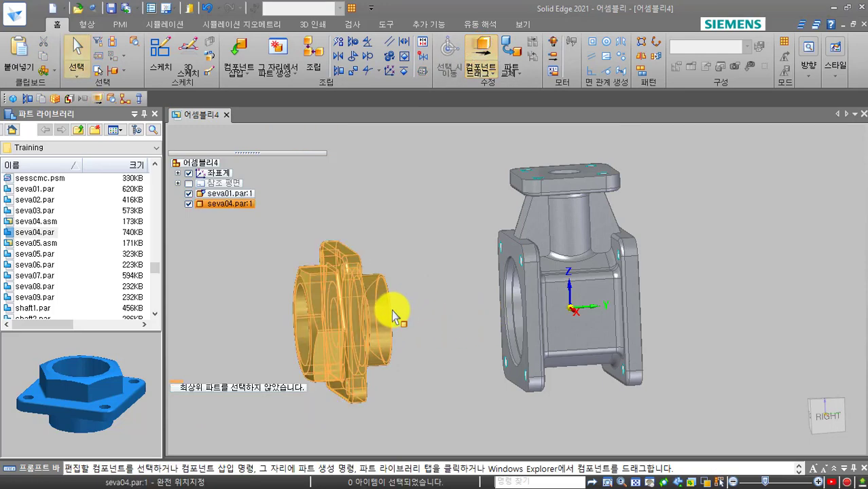
{"action": "left_click_drag", "start_coordinate": [318, 325], "coordinate": [521, 313]}
{"action": "mouse_move", "coordinate": [402, 302]}
{"action": "left_mouse_down"}
{"action": "mouse_move", "coordinate": [330, 326]}
{"action": "mouse_move", "coordinate": [377, 348]}
{"action": "left_mouse_up"}
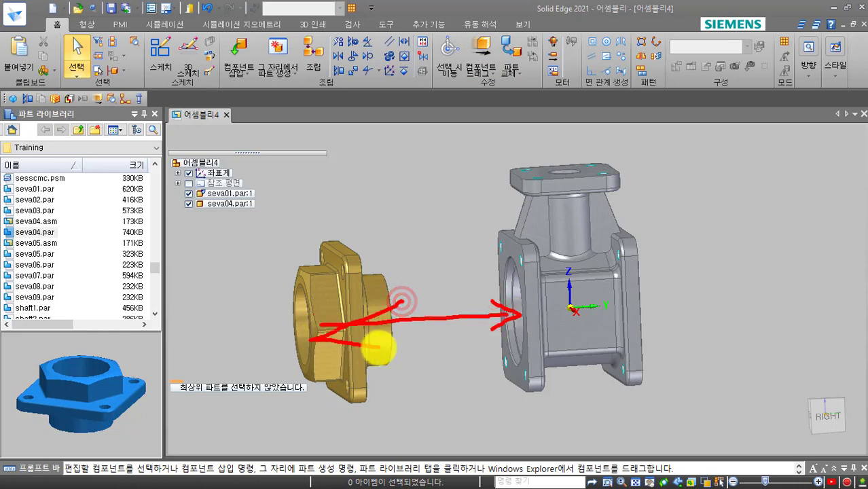
- Change the offset type of the seva04.par mate relationship with seva01.par to Range, from 0 to 100 mm
{"action": "left_click", "coordinate": [367, 304]}
{"action": "left_click", "coordinate": [265, 398]}
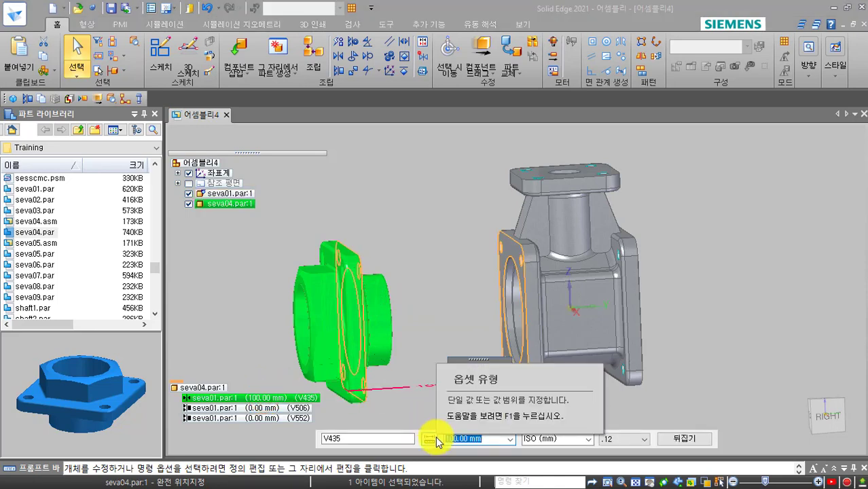
{"action": "left_click", "coordinate": [436, 438]}
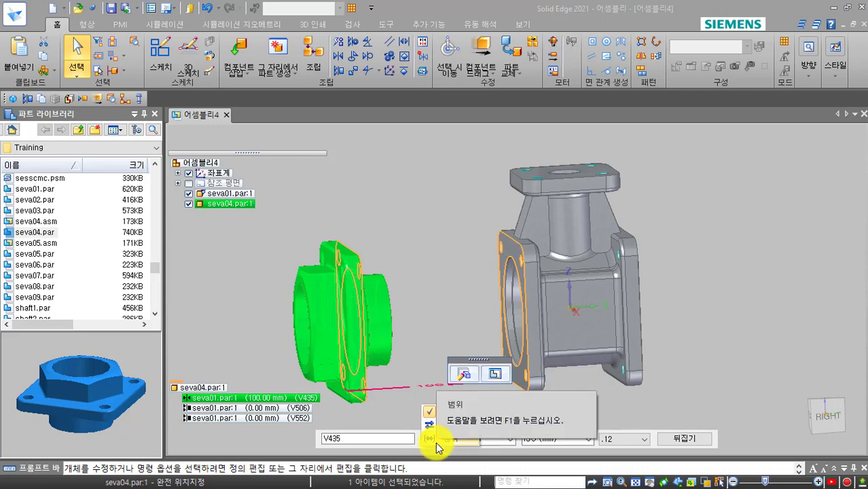
{"action": "left_click", "coordinate": [436, 442]}
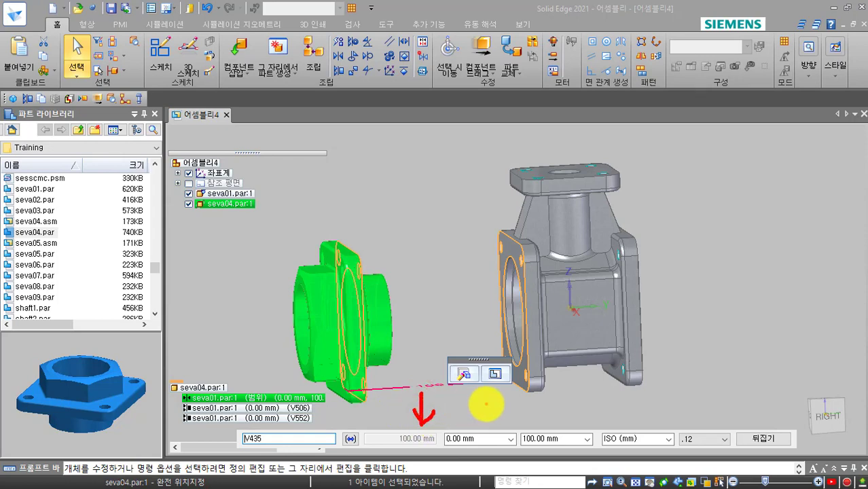
{"action": "mouse_move", "coordinate": [481, 390]}
{"action": "left_mouse_down"}
{"action": "mouse_move", "coordinate": [484, 426]}
{"action": "mouse_move", "coordinate": [497, 407]}
{"action": "left_mouse_up"}
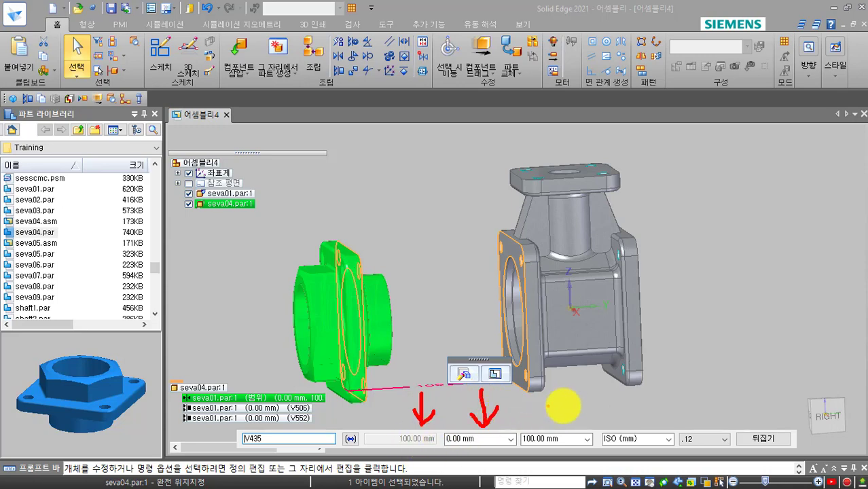
{"action": "mouse_move", "coordinate": [549, 399]}
{"action": "left_mouse_down"}
{"action": "mouse_move", "coordinate": [552, 428]}
{"action": "mouse_move", "coordinate": [563, 409]}
{"action": "left_mouse_up"}
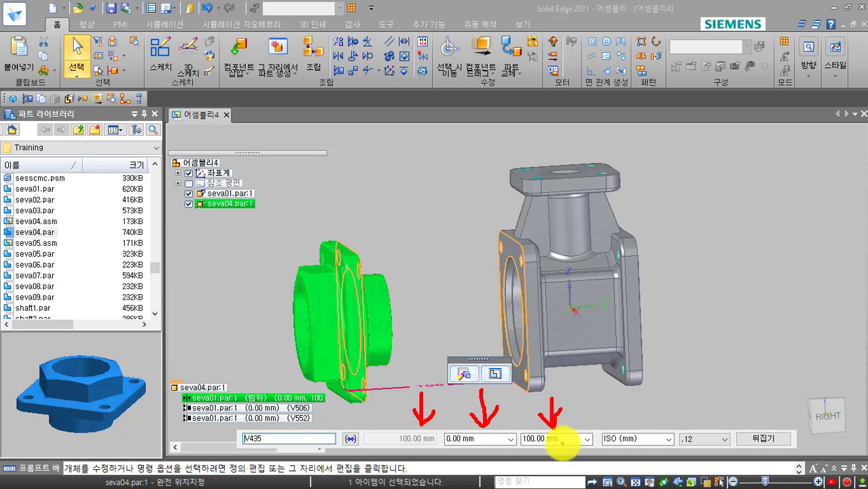
{"action": "key", "text": "Escape"}
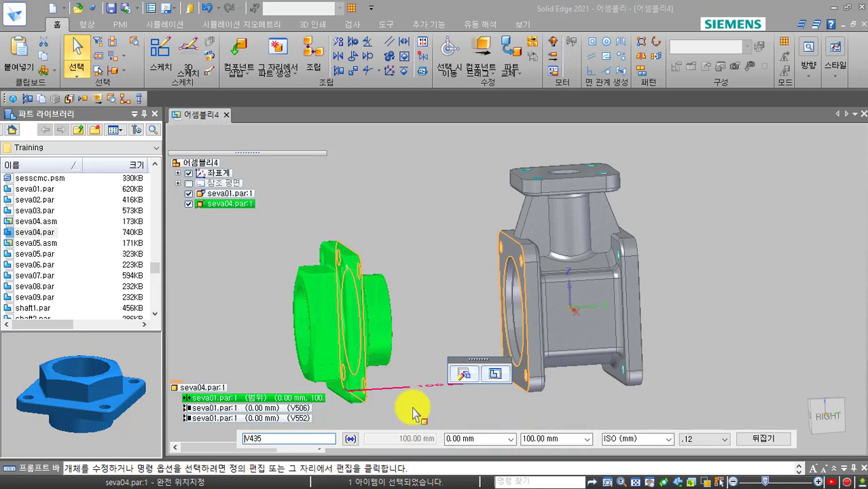
- Move seva04.par with Drag Component to test its travel within the mate's offset range
{"action": "left_click", "coordinate": [498, 43]}
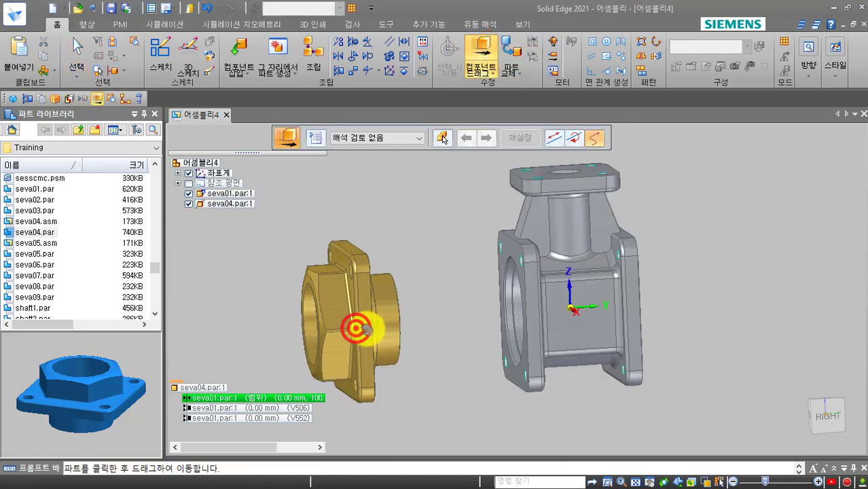
{"action": "left_click_drag", "start_coordinate": [366, 329], "coordinate": [262, 343]}
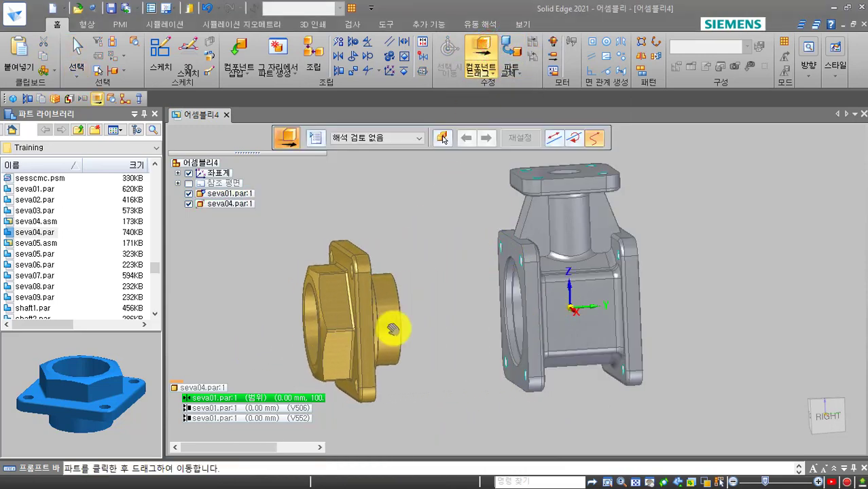
{"action": "left_click_drag", "start_coordinate": [393, 330], "coordinate": [293, 329]}
{"action": "key", "text": "Escape"}
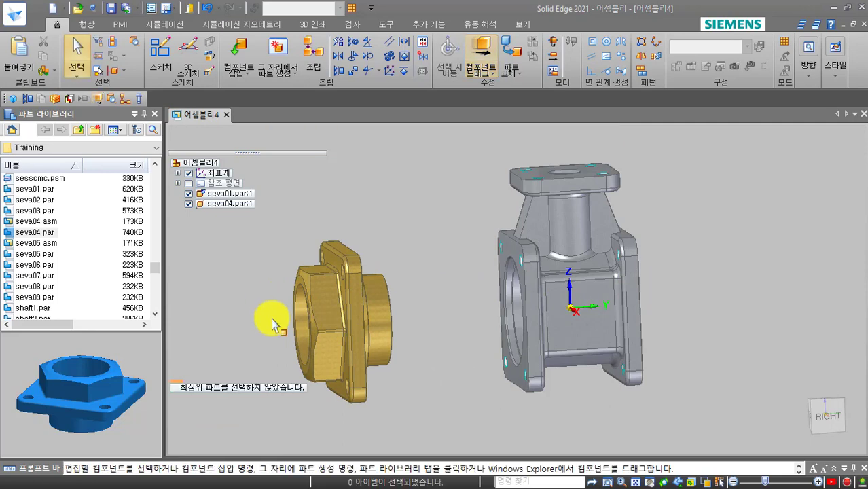
- Change the offset type of the seva04.par mate relationship with seva01.par to Floating (부동)
{"action": "left_click", "coordinate": [351, 281]}
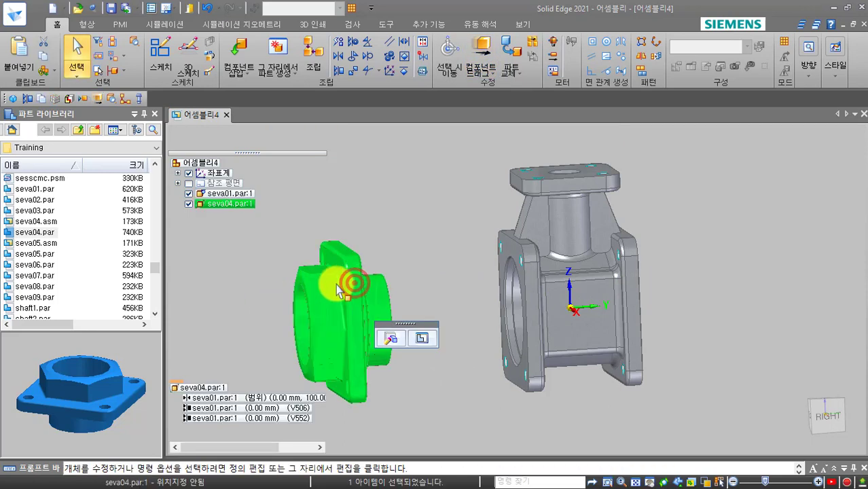
{"action": "left_click", "coordinate": [266, 398]}
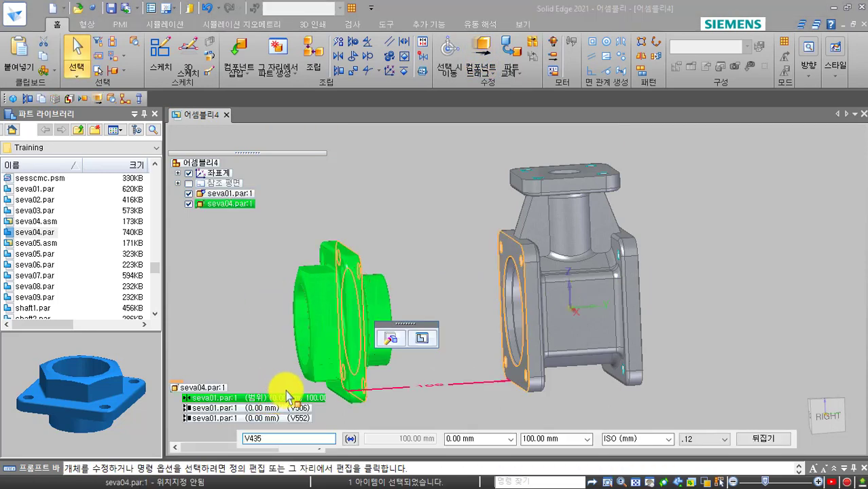
{"action": "left_click", "coordinate": [349, 438]}
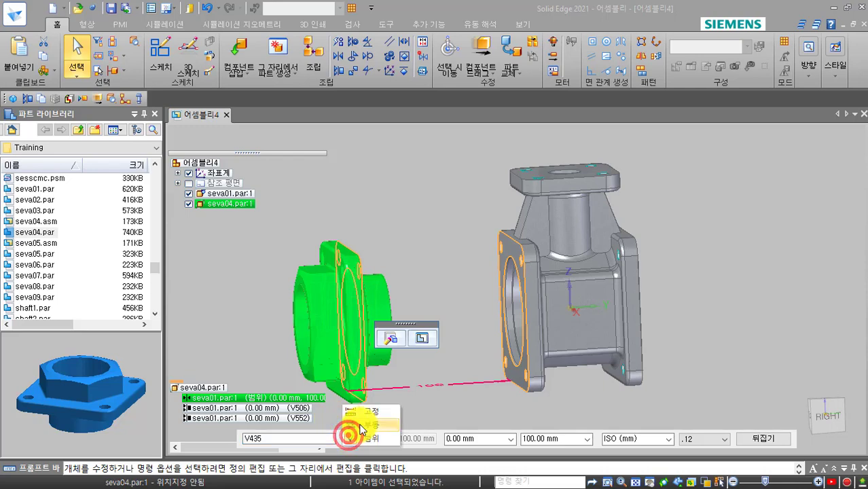
{"action": "left_click", "coordinate": [363, 425]}
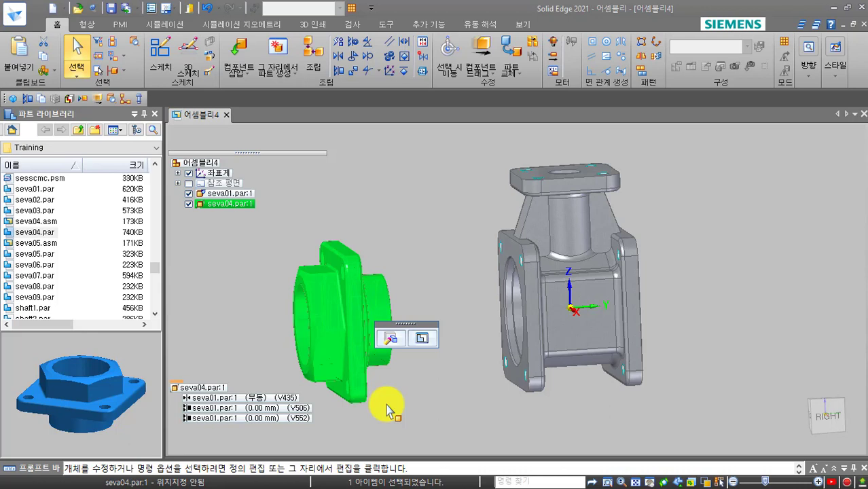
- Drag seva04.par farther away from seva01.par with Drag Component to test the floating mate
{"action": "left_click", "coordinate": [481, 51]}
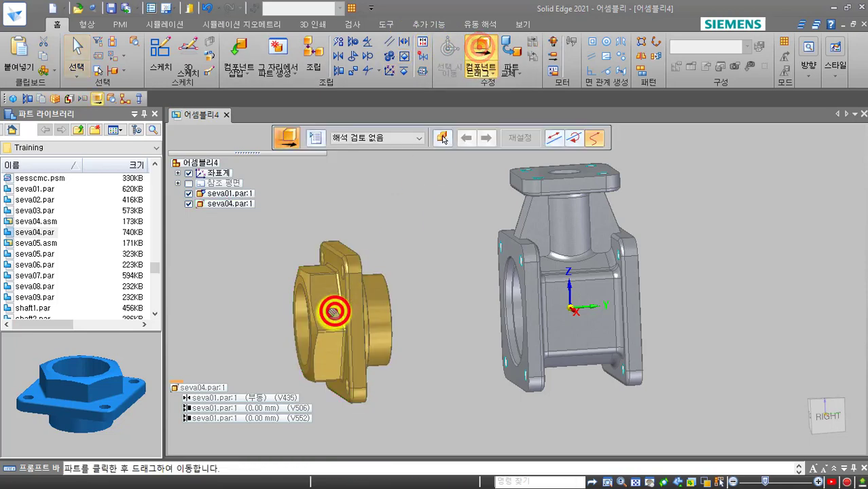
{"action": "left_click_drag", "start_coordinate": [334, 312], "coordinate": [291, 335]}
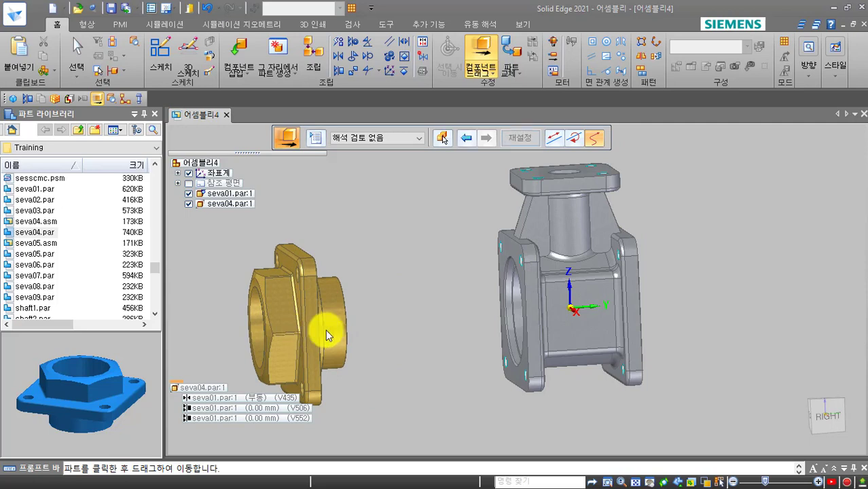
{"action": "key", "text": "Escape"}
- Change the seva04.par mate relationship back to a fixed offset and set the offset to 0 mm
{"action": "left_click", "coordinate": [249, 398]}
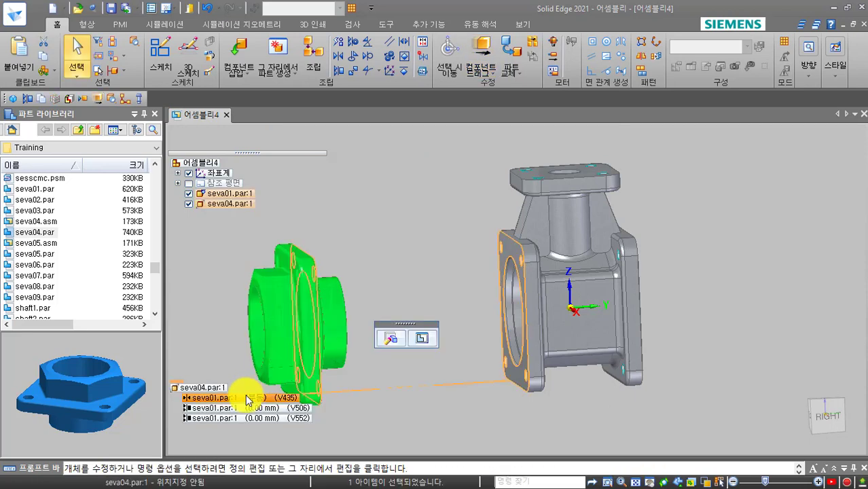
{"action": "left_click", "coordinate": [246, 400]}
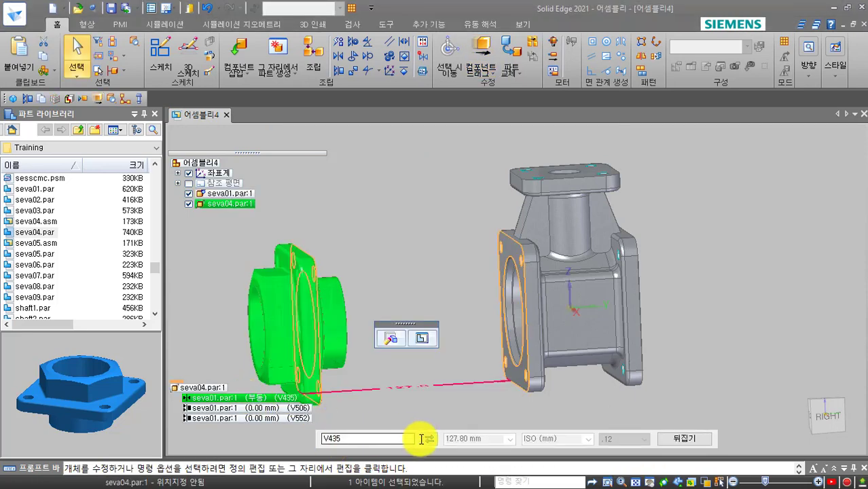
{"action": "left_click", "coordinate": [421, 439]}
{"action": "left_click", "coordinate": [437, 411]}
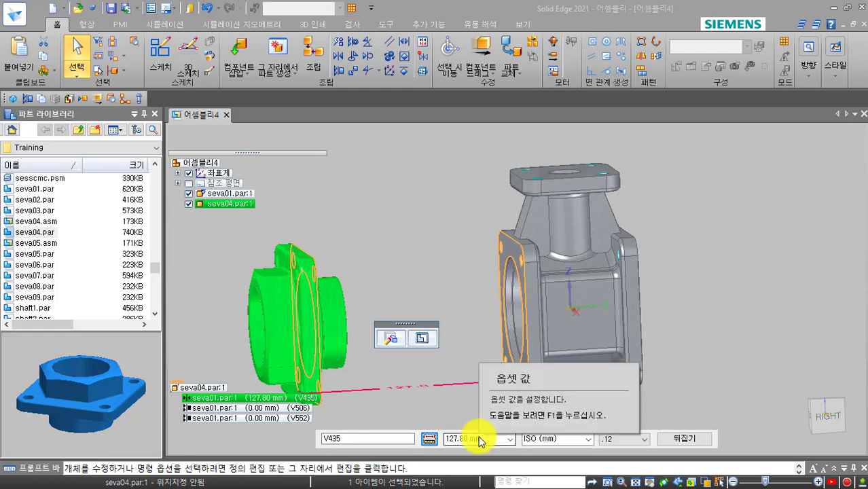
{"action": "left_click", "coordinate": [480, 439]}
{"action": "type", "text": "0"}
{"action": "key", "text": "Return"}
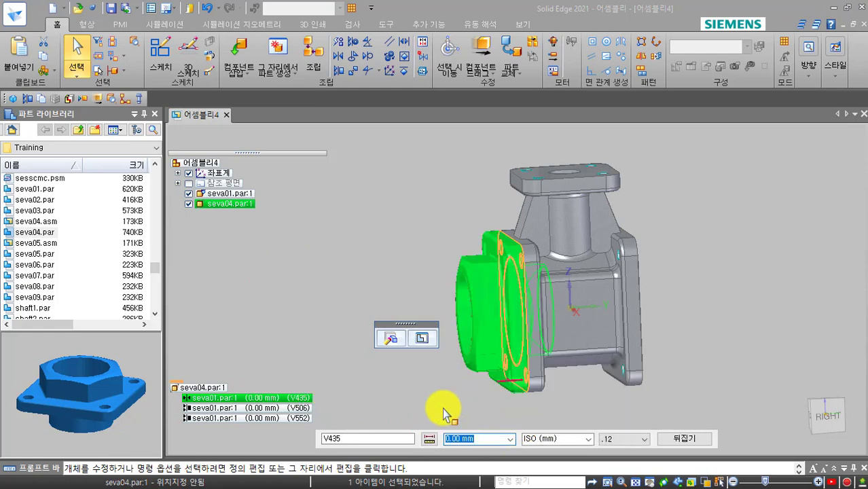
{"action": "left_click", "coordinate": [391, 250]}
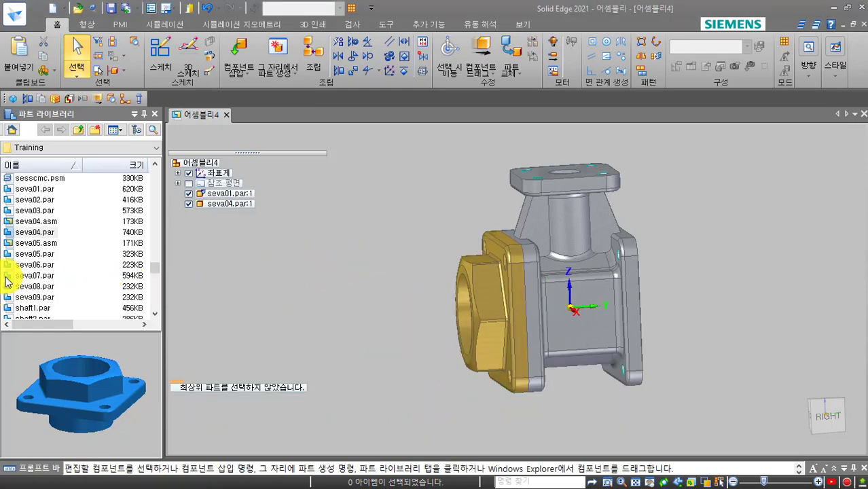
- Insert the seva06.par bolt from the part library and axially align it with the upper far corner hole of the seva04.par flange
{"action": "left_click_drag", "start_coordinate": [26, 264], "coordinate": [377, 262]}
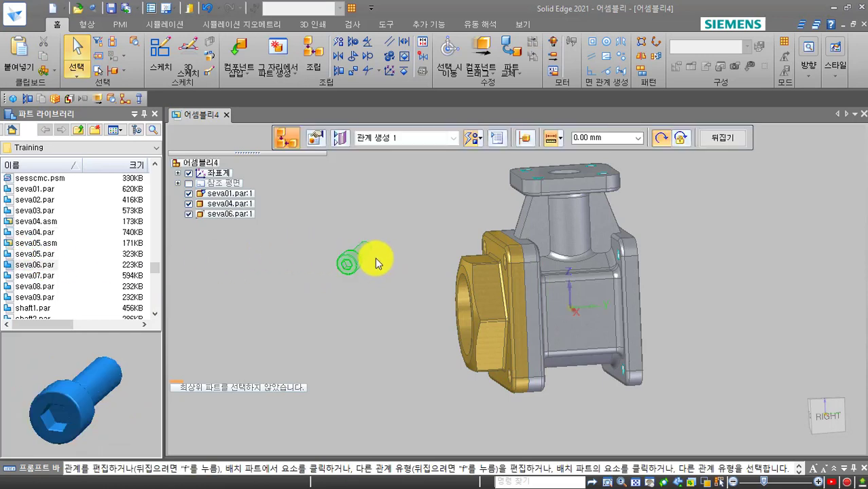
{"action": "left_click", "coordinate": [361, 247]}
{"action": "right_click", "coordinate": [373, 254]}
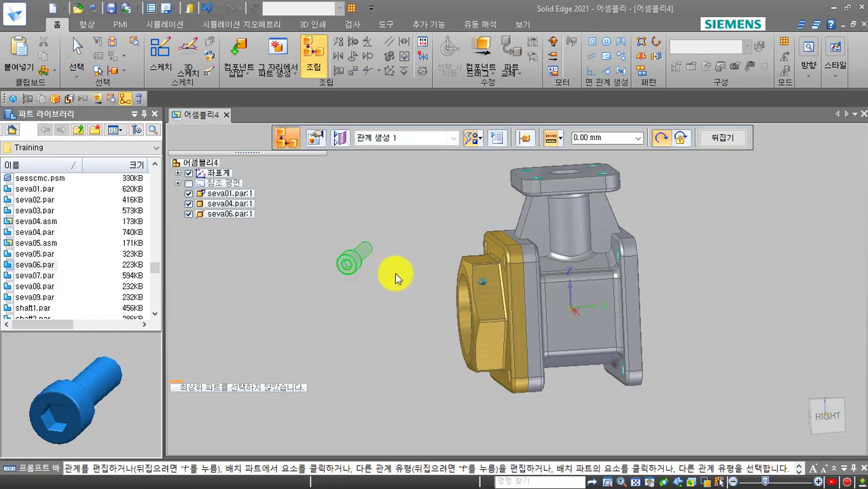
{"action": "middle_click_drag", "start_coordinate": [397, 279], "coordinate": [439, 260]}
{"action": "left_click", "coordinate": [378, 256]}
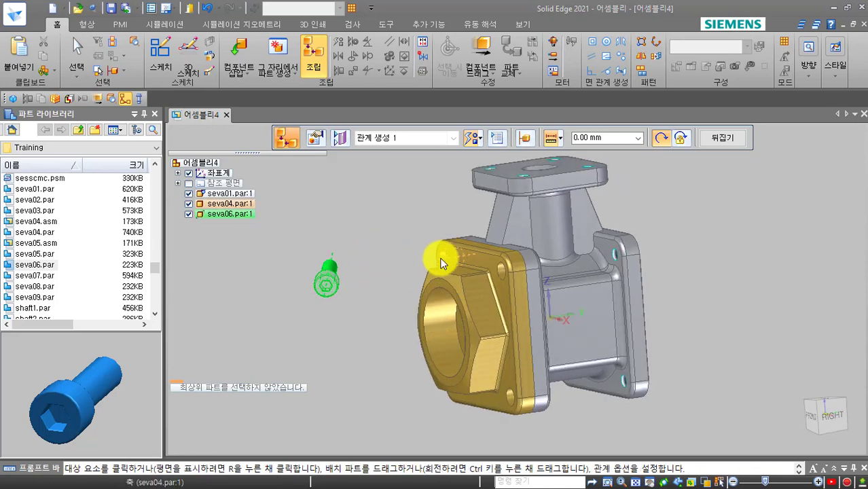
{"action": "left_click", "coordinate": [438, 260]}
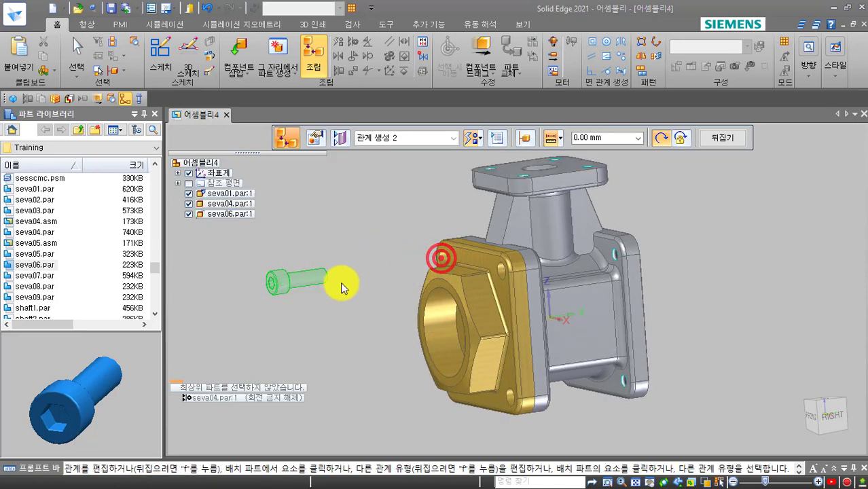
- Mate the underside of the seva06.par bolt head with the front face of the seva04.par flange at 0 mm offset
{"action": "right_click", "coordinate": [288, 277]}
{"action": "left_click", "coordinate": [170, 301]}
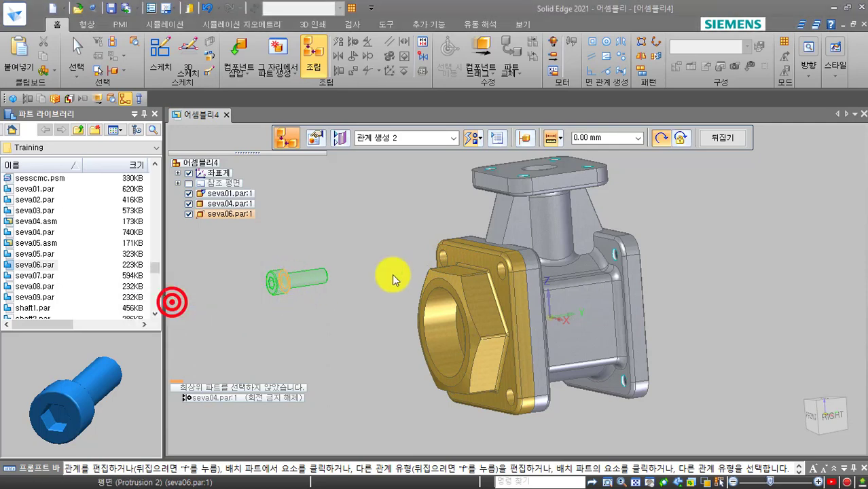
{"action": "right_click", "coordinate": [451, 253]}
{"action": "left_click", "coordinate": [359, 277]}
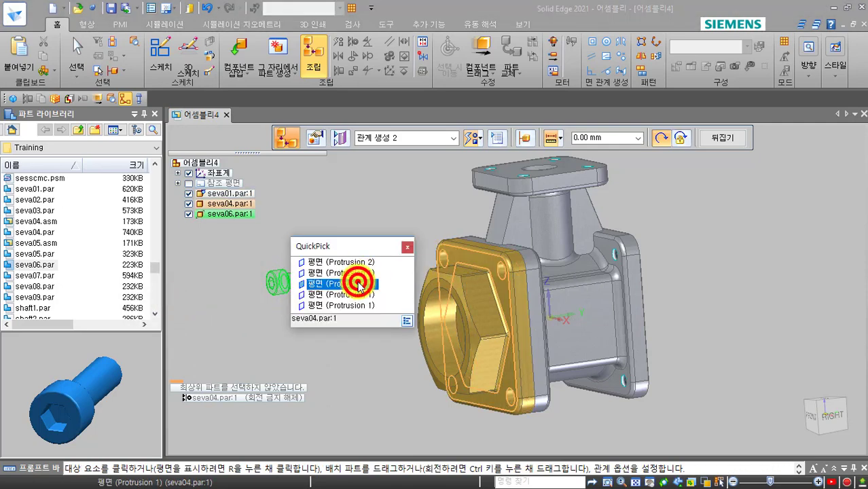
- Test the remaining rotation of the seva06.par bolt with Drag Component and examine its socket against the flange's top face
{"action": "left_click", "coordinate": [473, 43]}
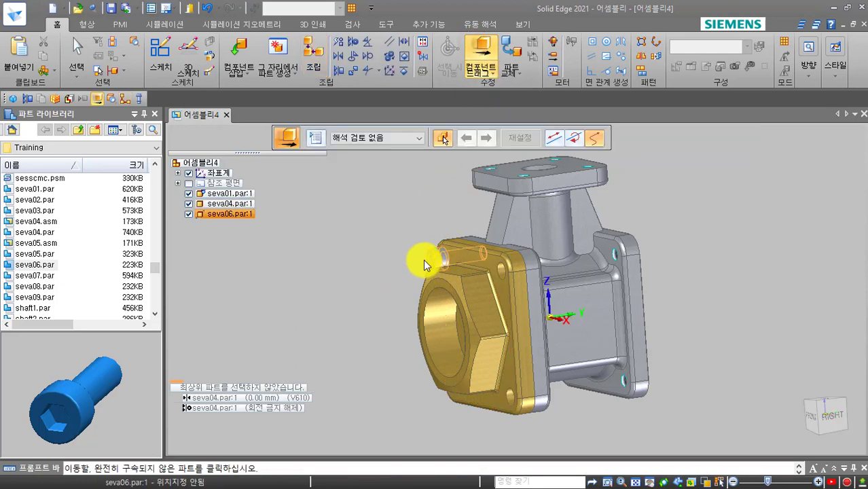
{"action": "left_click", "coordinate": [424, 254]}
{"action": "left_click_drag", "start_coordinate": [411, 329], "coordinate": [463, 296]}
{"action": "scroll", "coordinate": [463, 295], "scroll_direction": "up", "scroll_amount": 2}
{"action": "scroll", "coordinate": [463, 295], "scroll_direction": "up", "scroll_amount": 5}
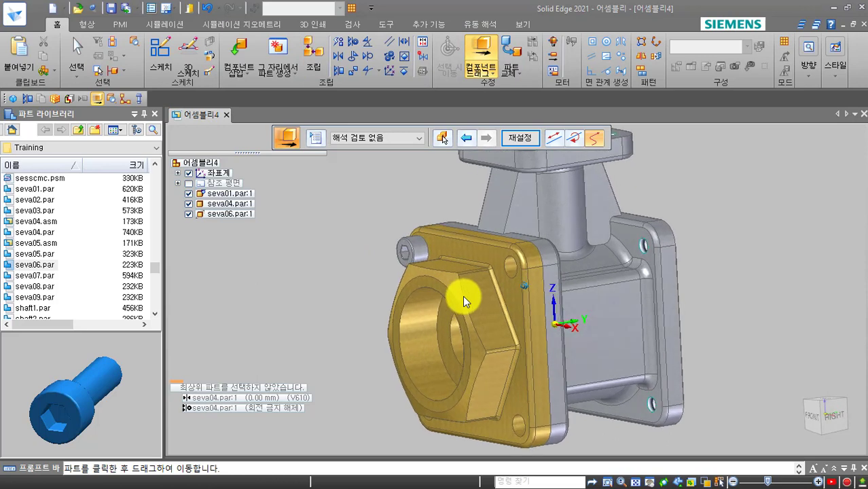
{"action": "middle_click_drag", "start_coordinate": [462, 292], "coordinate": [409, 169]}
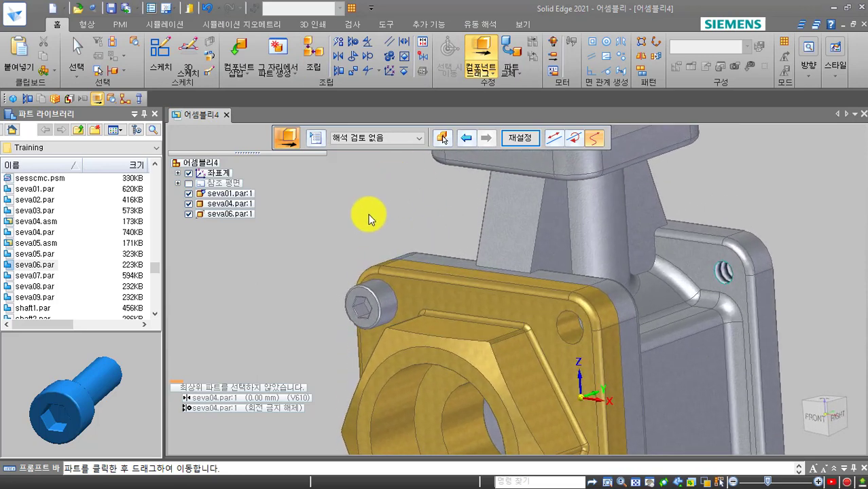
{"action": "left_click", "coordinate": [359, 300]}
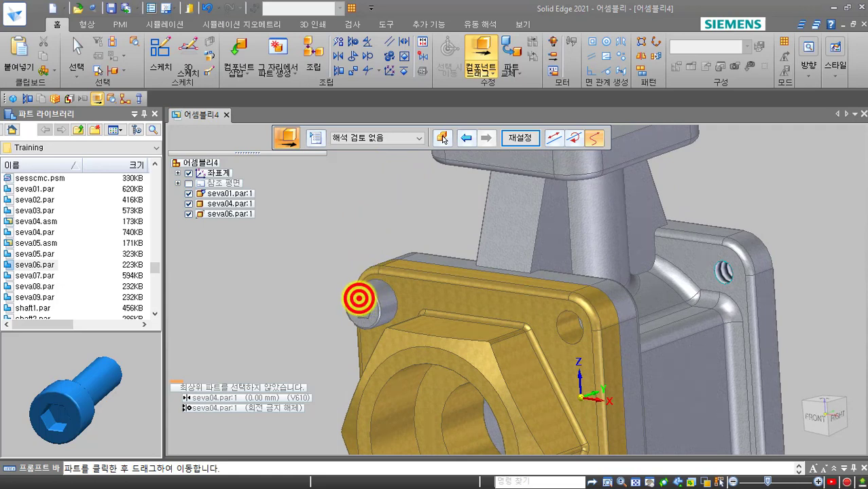
{"action": "left_click", "coordinate": [402, 269]}
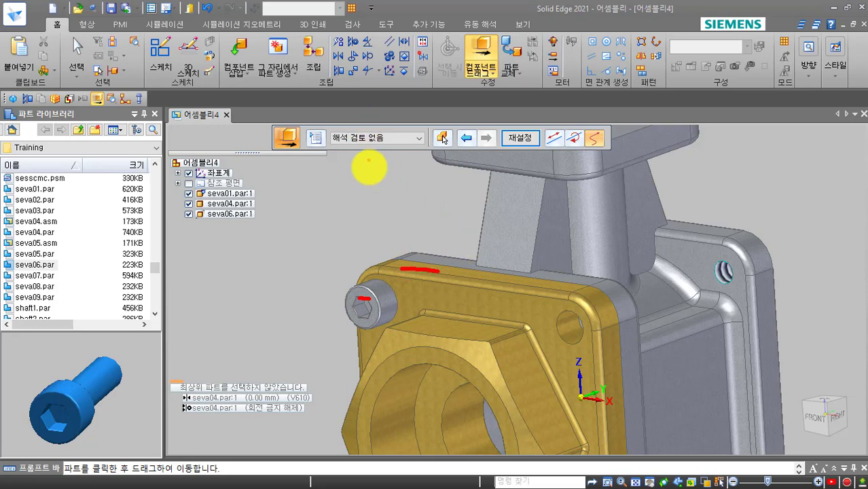
{"action": "key", "text": "Escape"}
{"action": "key", "text": "Escape"}
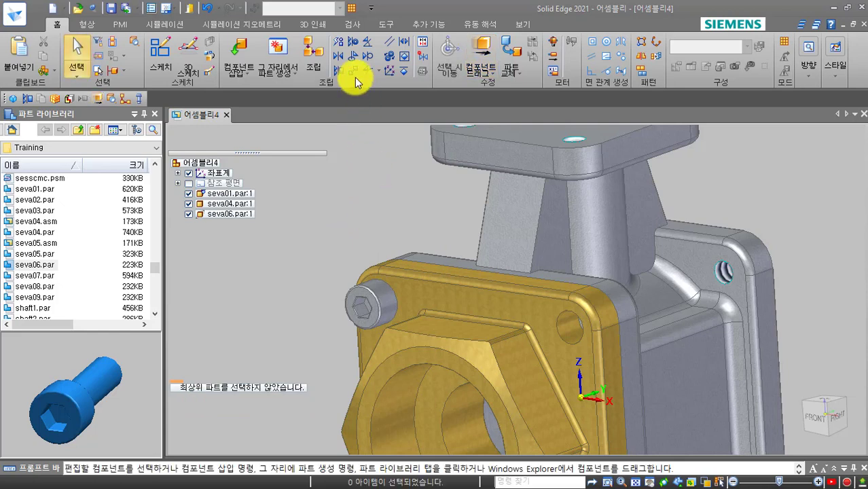
- Try to planar-align a socket face of the seva06.par bolt with the seva04.par flange's top face at a fixed 0.00 mm offset
{"action": "left_click", "coordinate": [339, 70]}
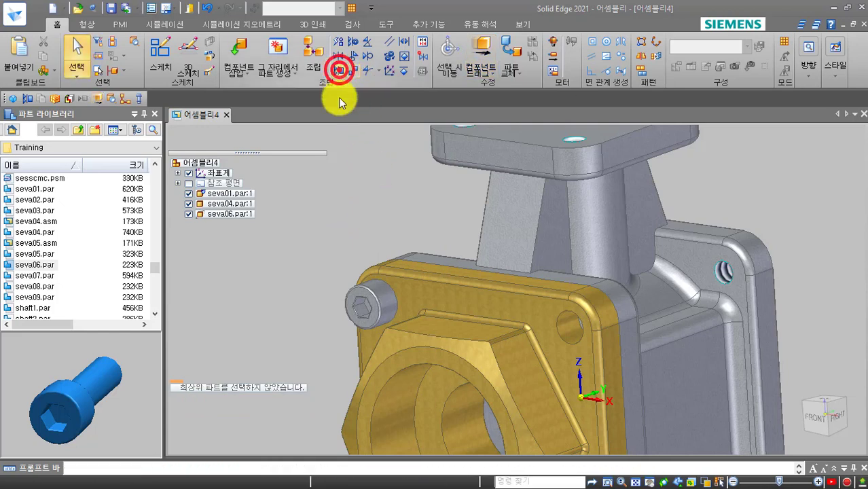
{"action": "left_click", "coordinate": [362, 308]}
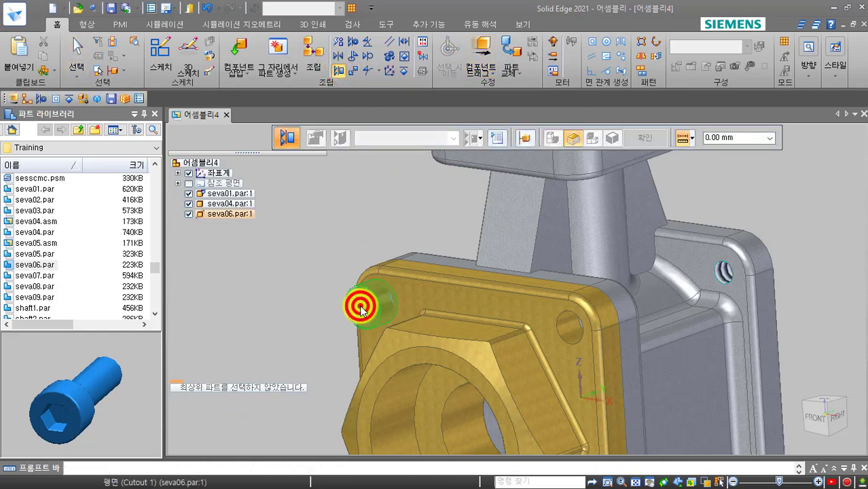
{"action": "left_click", "coordinate": [408, 265]}
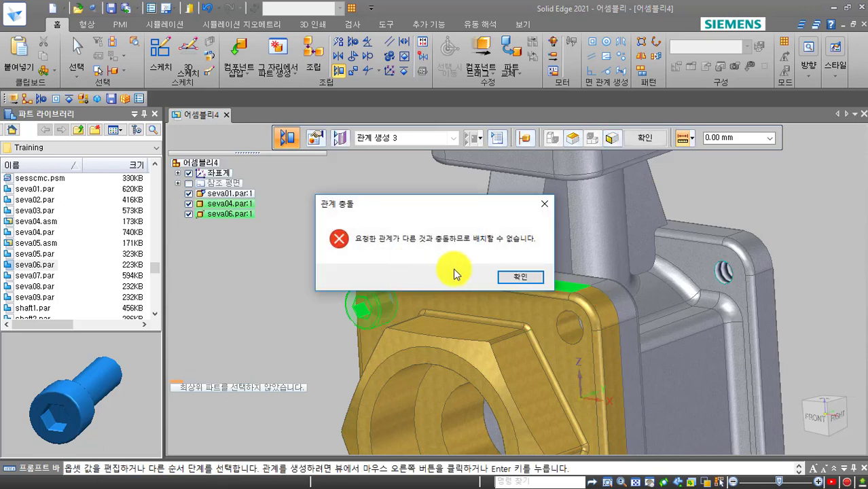
{"action": "left_click", "coordinate": [511, 277]}
- Planar-align a socket face of the seva06.par bolt with the seva04.par flange's top face using a floating offset
{"action": "left_click", "coordinate": [381, 310]}
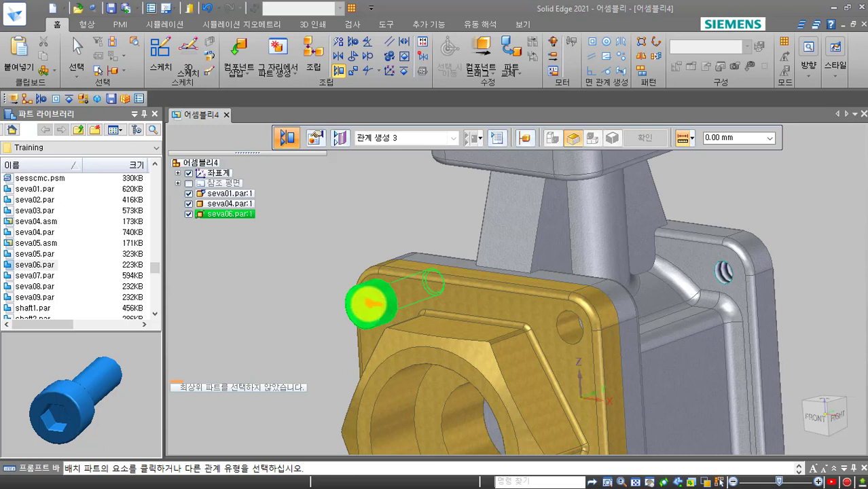
{"action": "left_click", "coordinate": [383, 303]}
{"action": "left_click", "coordinate": [388, 271]}
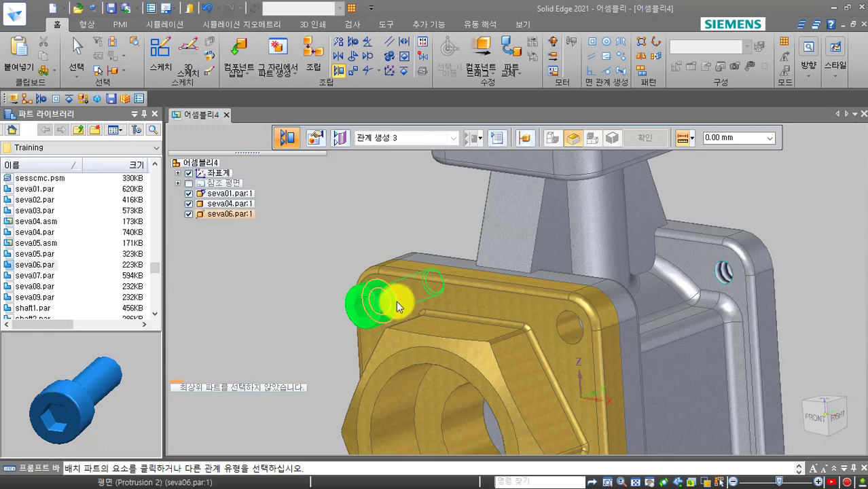
{"action": "left_click", "coordinate": [684, 139]}
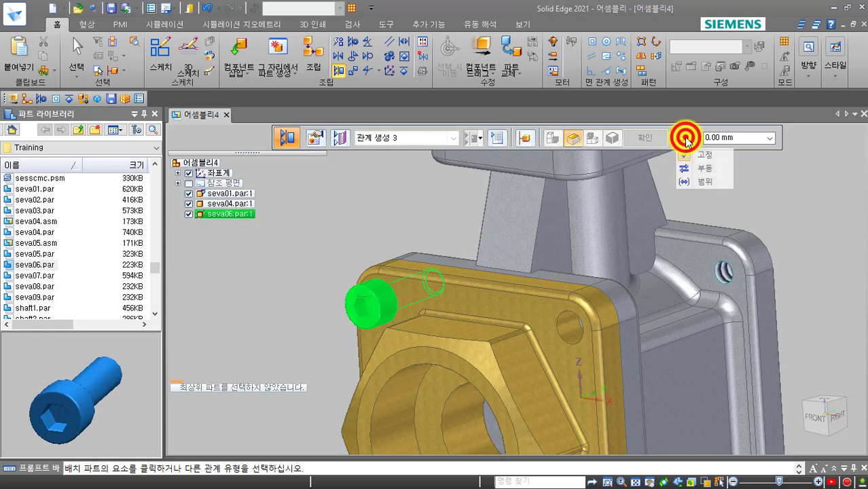
{"action": "left_click", "coordinate": [699, 168]}
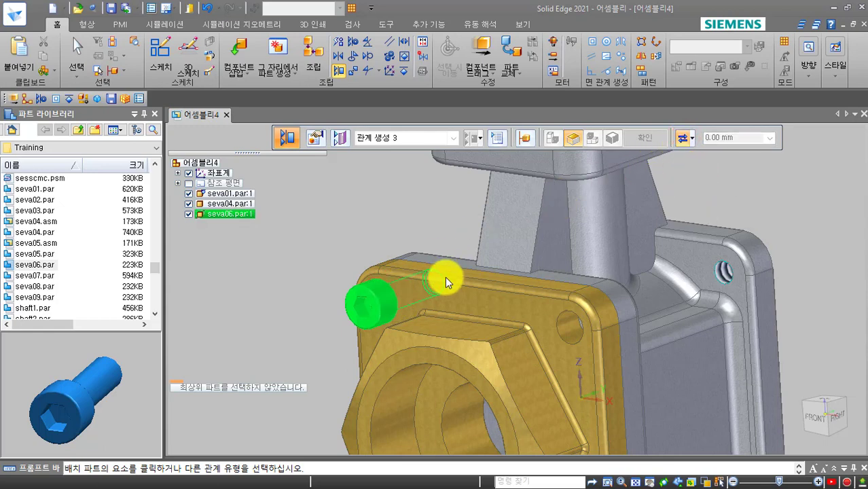
{"action": "left_click", "coordinate": [360, 311]}
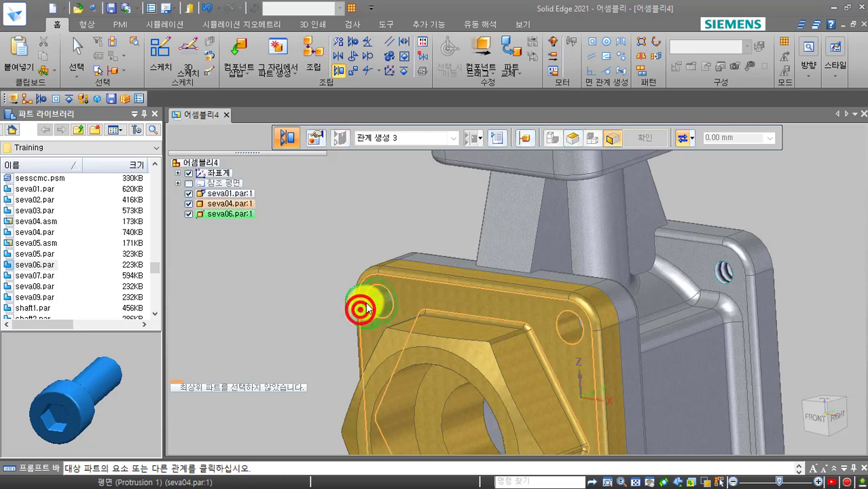
{"action": "left_click", "coordinate": [397, 263]}
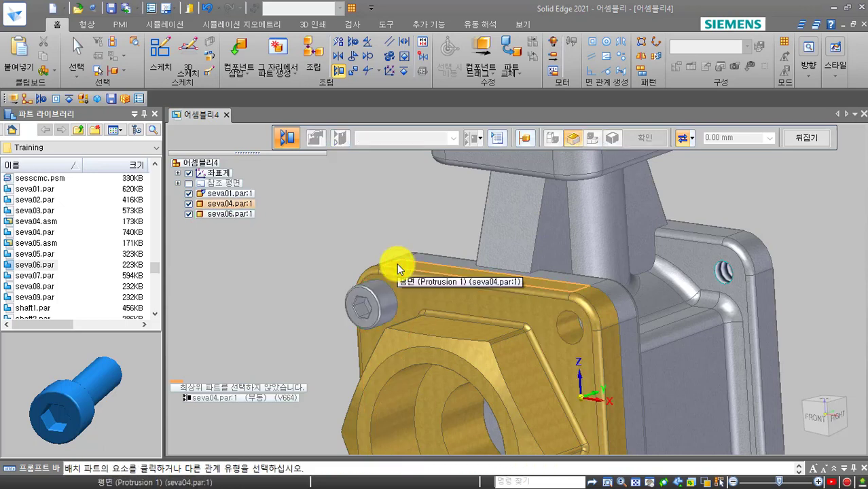
{"action": "key", "text": "Escape"}
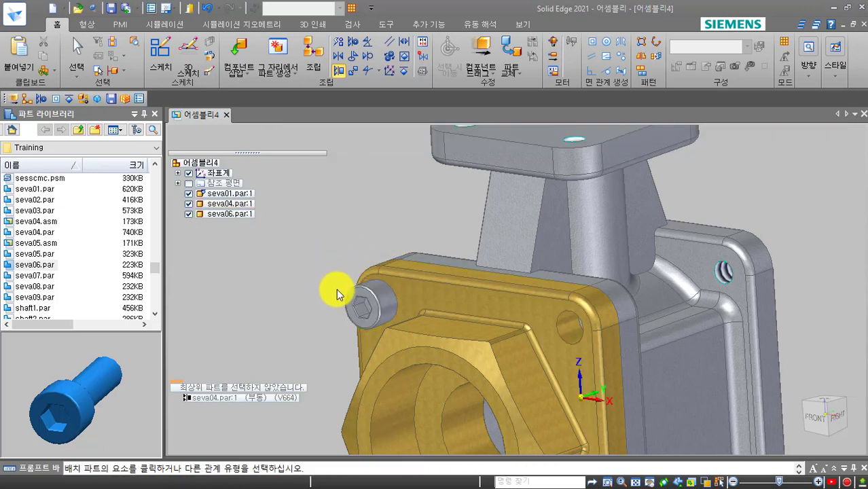
- Inspect the floating planar alignment of the seva06.par bolt and change its offset type to fixed
{"action": "left_click", "coordinate": [350, 304]}
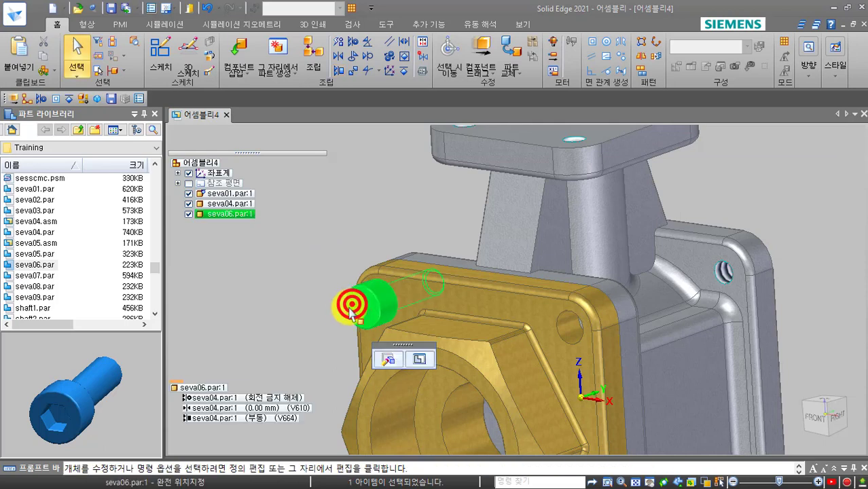
{"action": "left_click", "coordinate": [257, 418]}
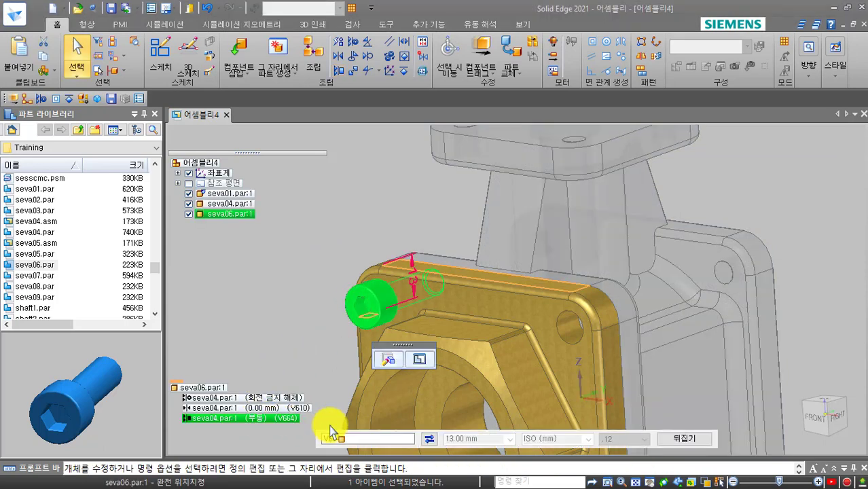
{"action": "mouse_move", "coordinate": [479, 445]}
{"action": "left_mouse_down"}
{"action": "mouse_move", "coordinate": [452, 444]}
{"action": "mouse_move", "coordinate": [444, 430]}
{"action": "mouse_move", "coordinate": [494, 434]}
{"action": "mouse_move", "coordinate": [476, 457]}
{"action": "left_mouse_up"}
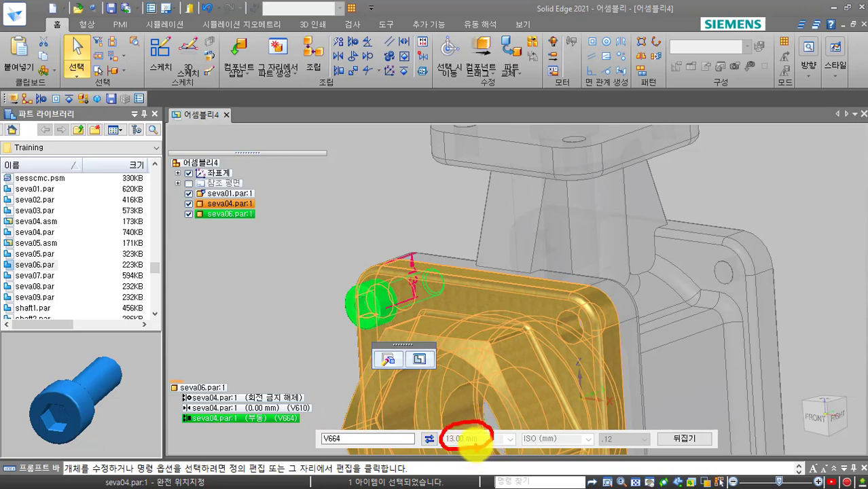
{"action": "key", "text": "Escape"}
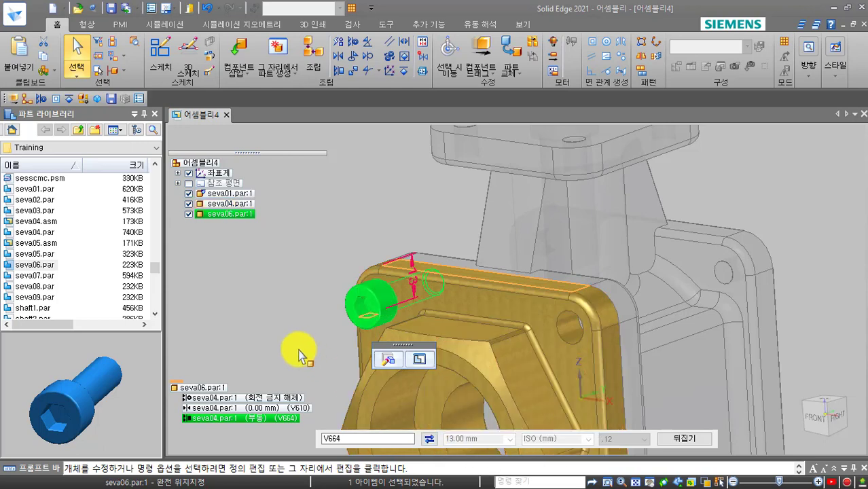
{"action": "left_click", "coordinate": [430, 438]}
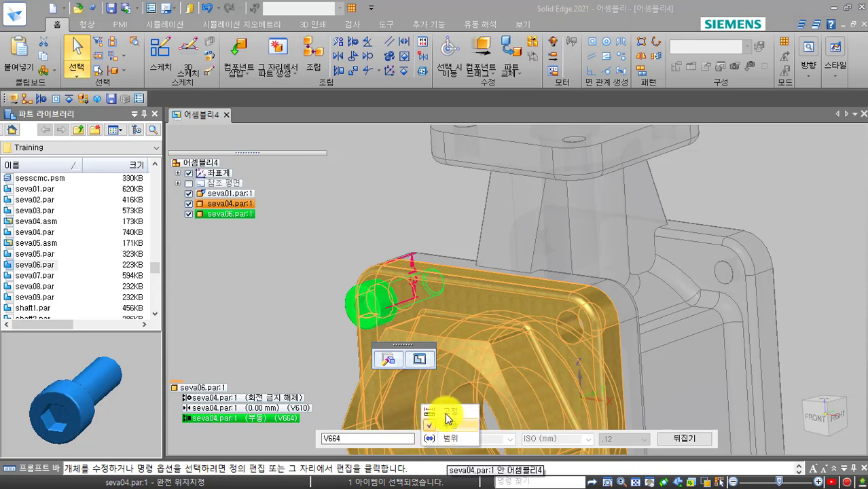
{"action": "left_click", "coordinate": [446, 413]}
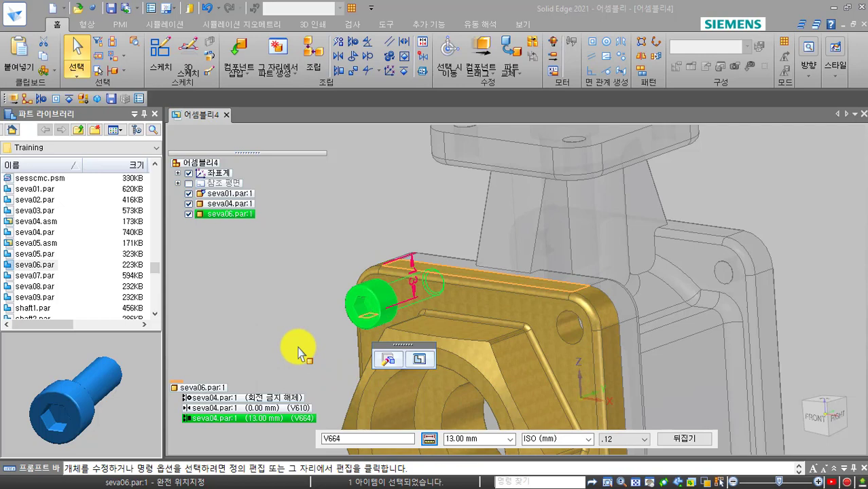
- Flip the seva06.par bolt's 0.00 mm mate with the flange, flip it back, and clear the selection
{"action": "left_click", "coordinate": [262, 408]}
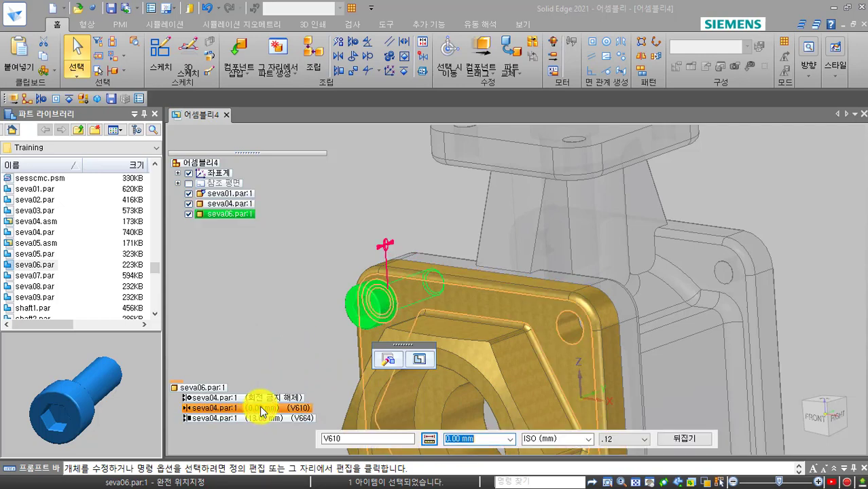
{"action": "left_click", "coordinate": [678, 436]}
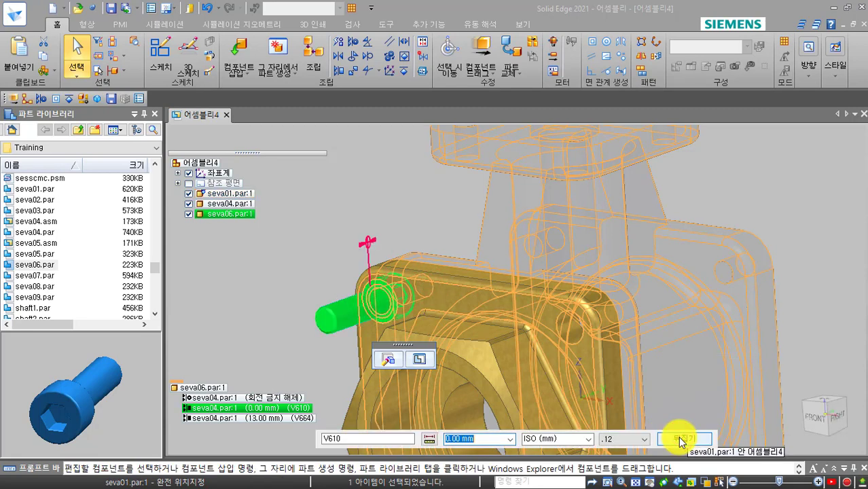
{"action": "left_click", "coordinate": [680, 438]}
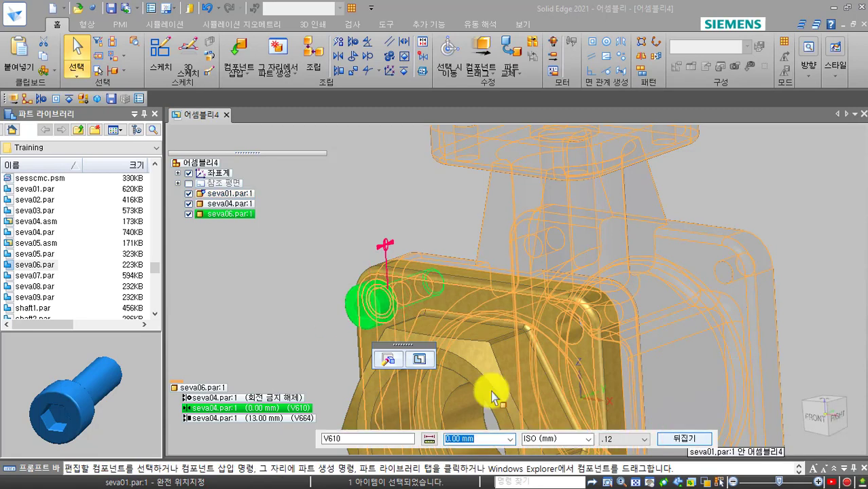
{"action": "left_click", "coordinate": [258, 261]}
- Try to flip the V435 mate between seva04.par and seva01.par with both planar alignments active
{"action": "left_click", "coordinate": [231, 203]}
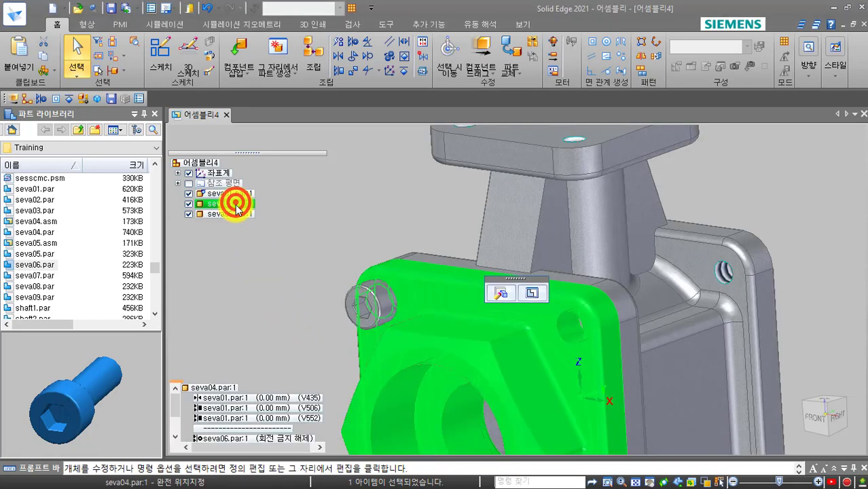
{"action": "left_click", "coordinate": [275, 399]}
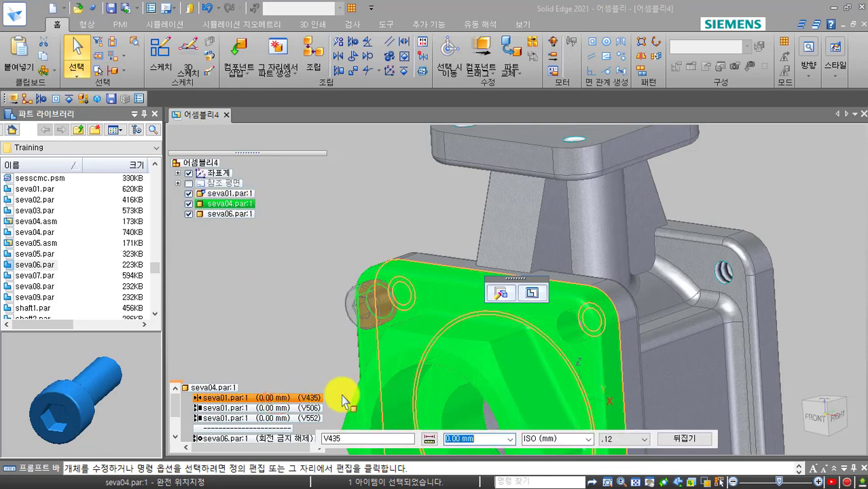
{"action": "left_click", "coordinate": [686, 438]}
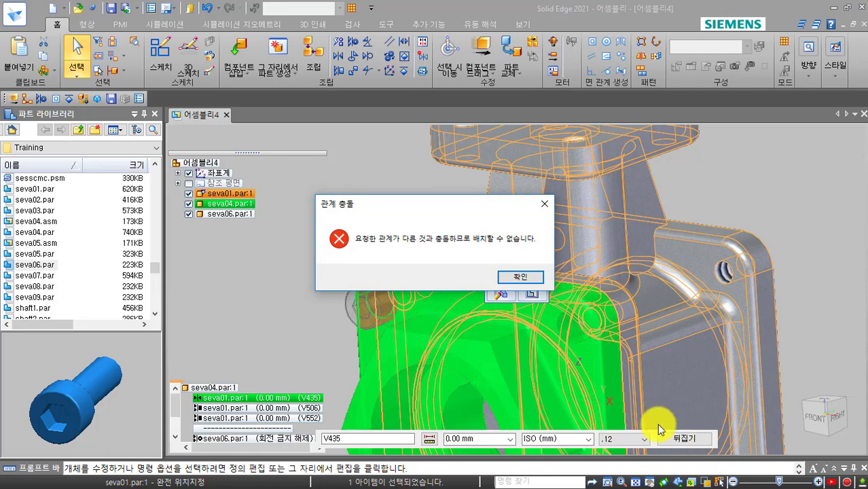
{"action": "left_click", "coordinate": [520, 279]}
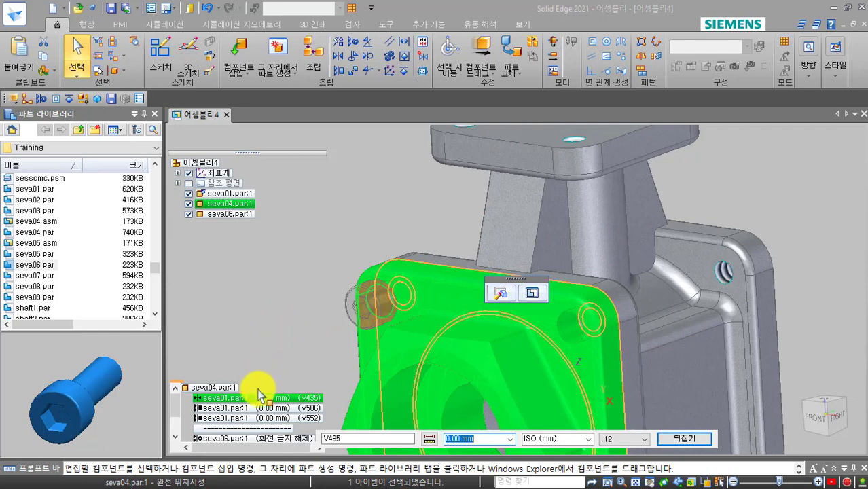
- Suppress the V506 side-face planar alignment between seva04.par and seva01.par
{"action": "left_click", "coordinate": [250, 412]}
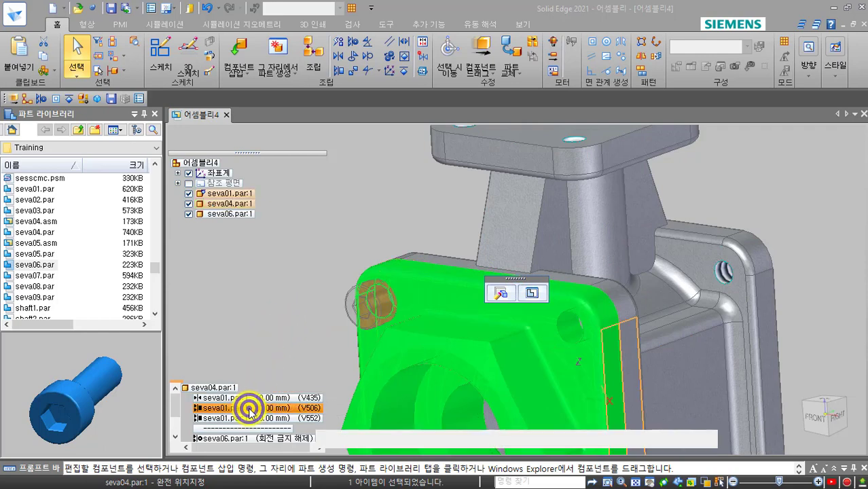
{"action": "right_click", "coordinate": [250, 412]}
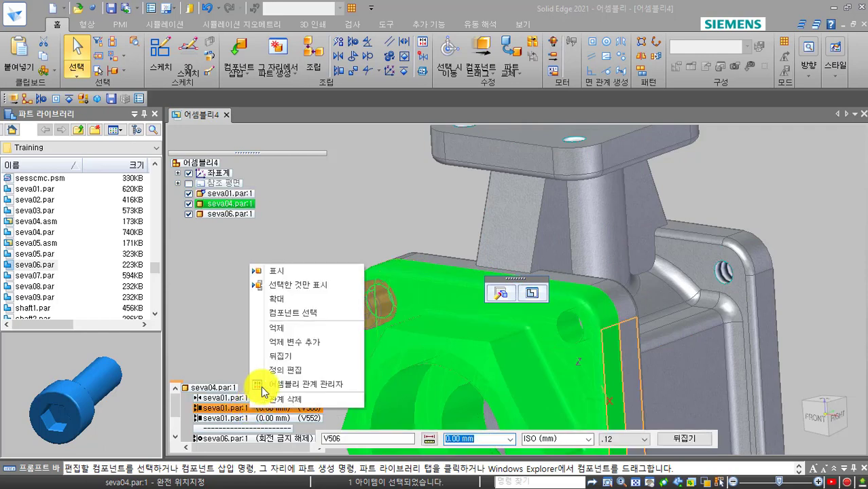
{"action": "left_click", "coordinate": [278, 331]}
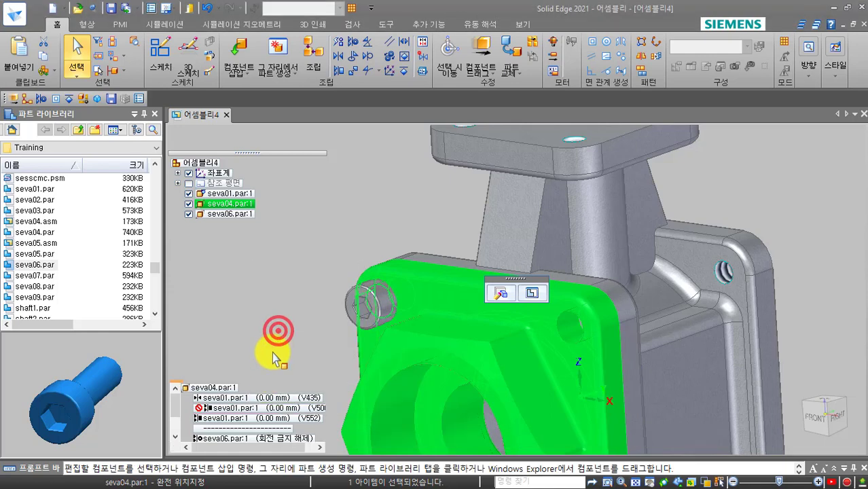
- Flip the V435 mate between seva04.par and seva01.par with V506 suppressed, and flip it back
{"action": "left_click", "coordinate": [269, 398]}
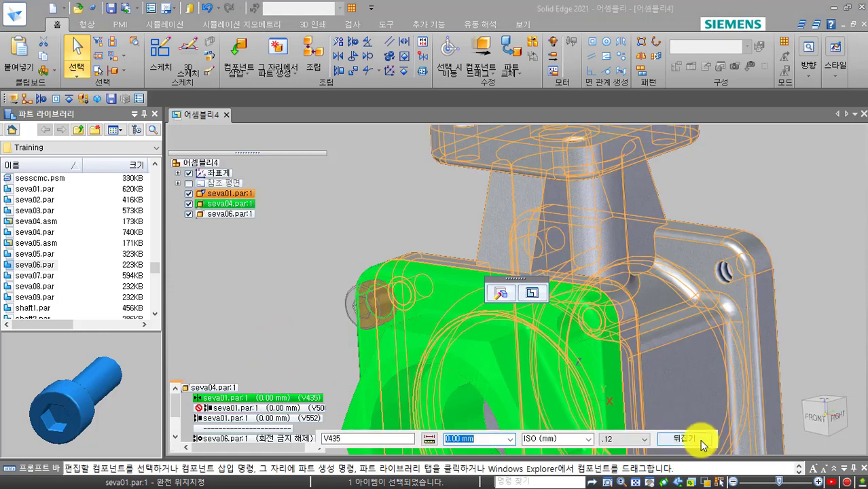
{"action": "left_click", "coordinate": [700, 439]}
{"action": "left_click", "coordinate": [699, 439]}
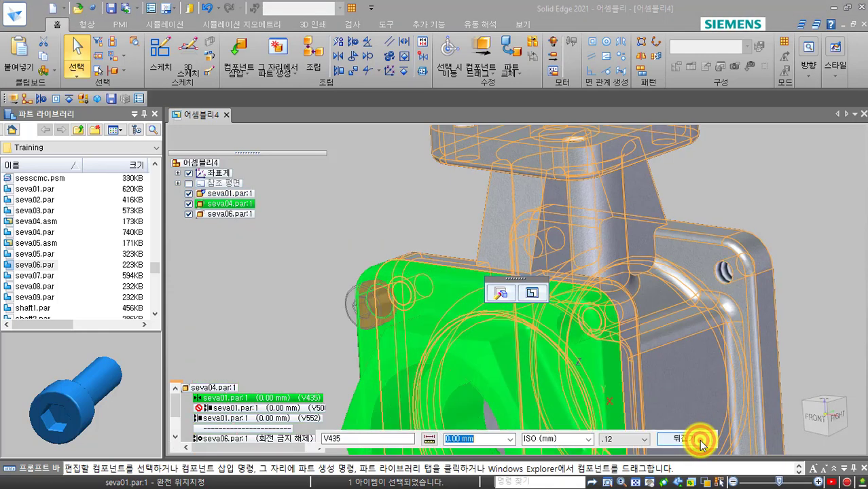